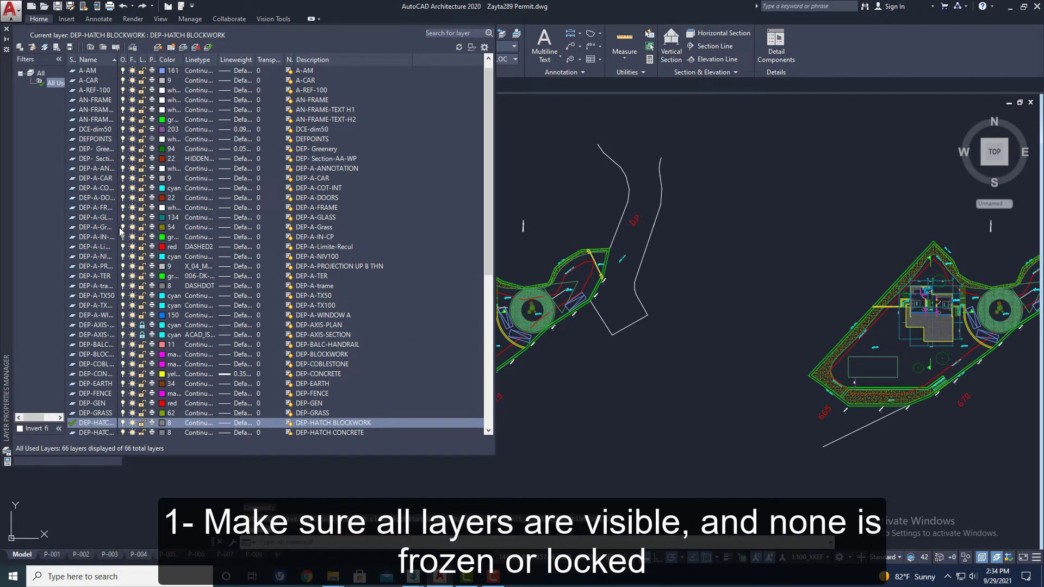
- Review the layer states, unlock all layers at once, and close the layer manager
{"action": "scroll", "coordinate": [120, 287], "scroll_direction": "down", "scroll_amount": 9}
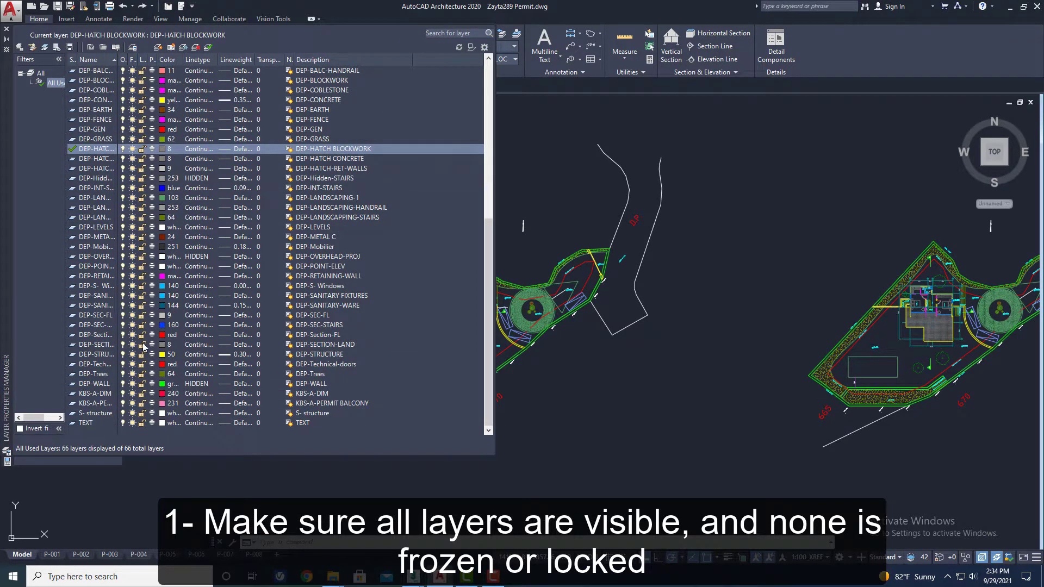
{"action": "scroll", "coordinate": [139, 239], "scroll_direction": "up", "scroll_amount": 6}
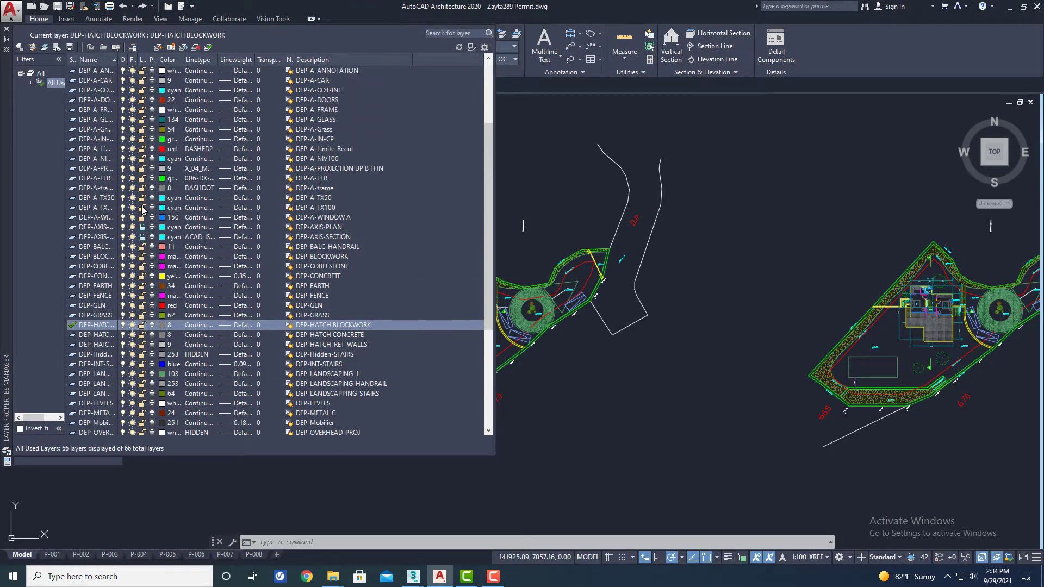
{"action": "left_click", "coordinate": [100, 228]}
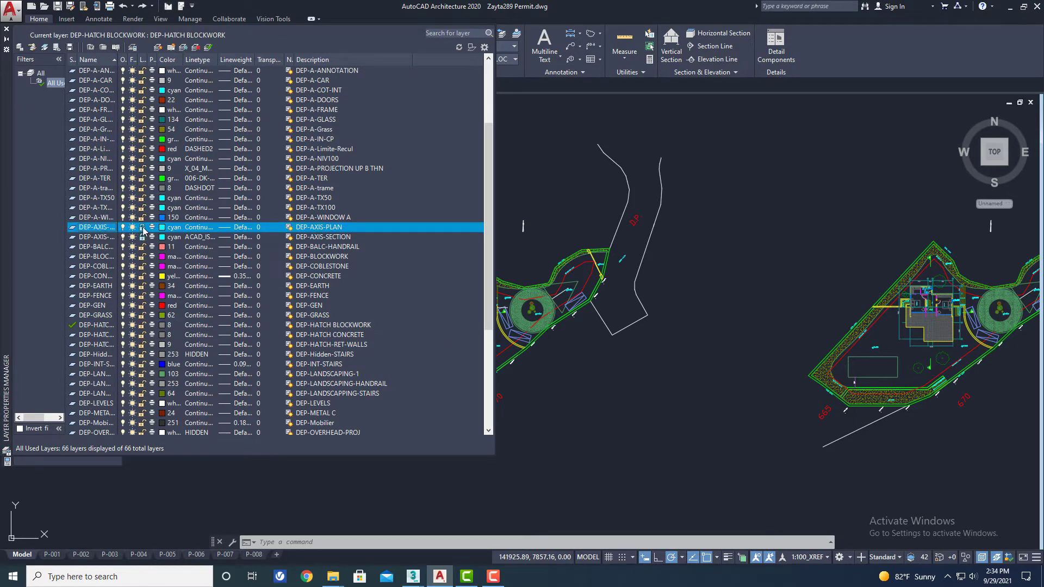
{"action": "right_click", "coordinate": [93, 232]}
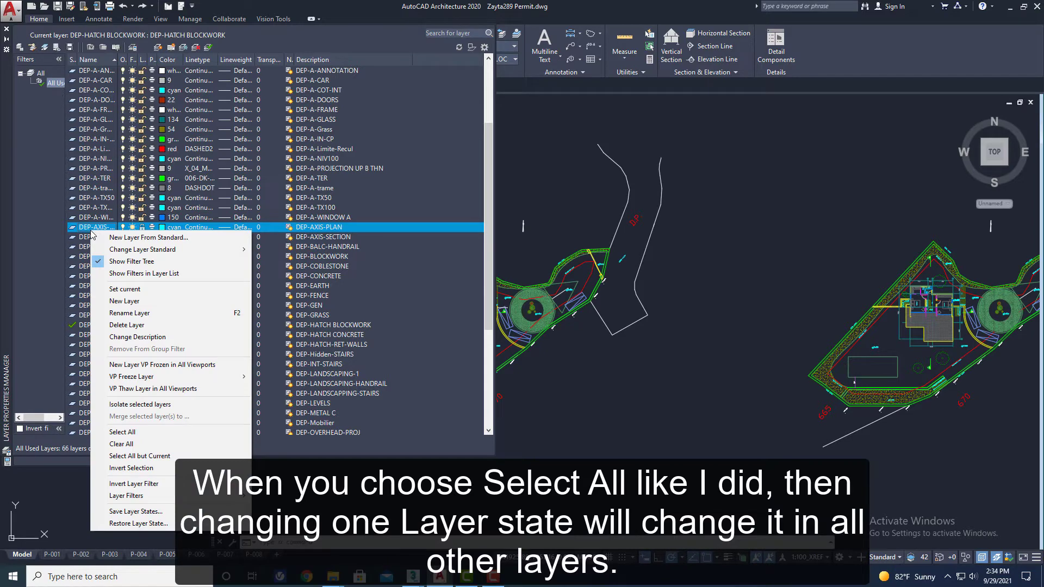
{"action": "left_click", "coordinate": [130, 431]}
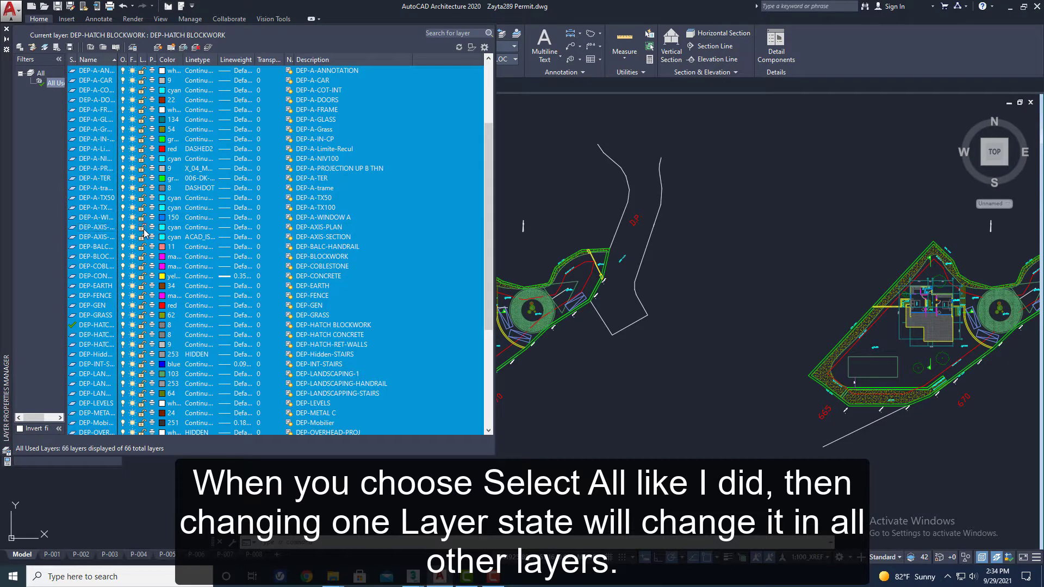
{"action": "scroll", "coordinate": [145, 224], "scroll_direction": "up", "scroll_amount": 4}
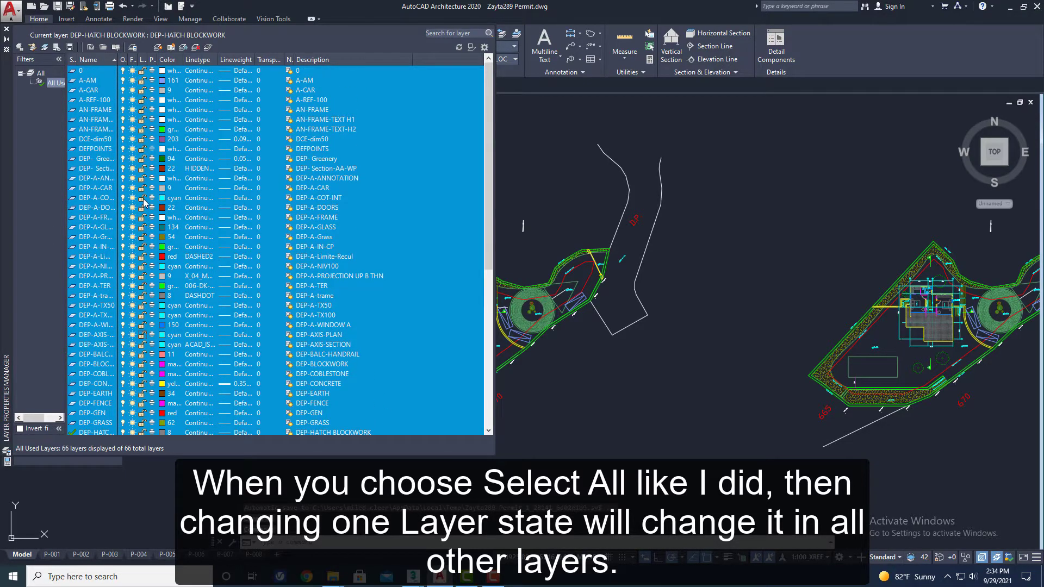
{"action": "scroll", "coordinate": [121, 333], "scroll_direction": "down", "scroll_amount": 10}
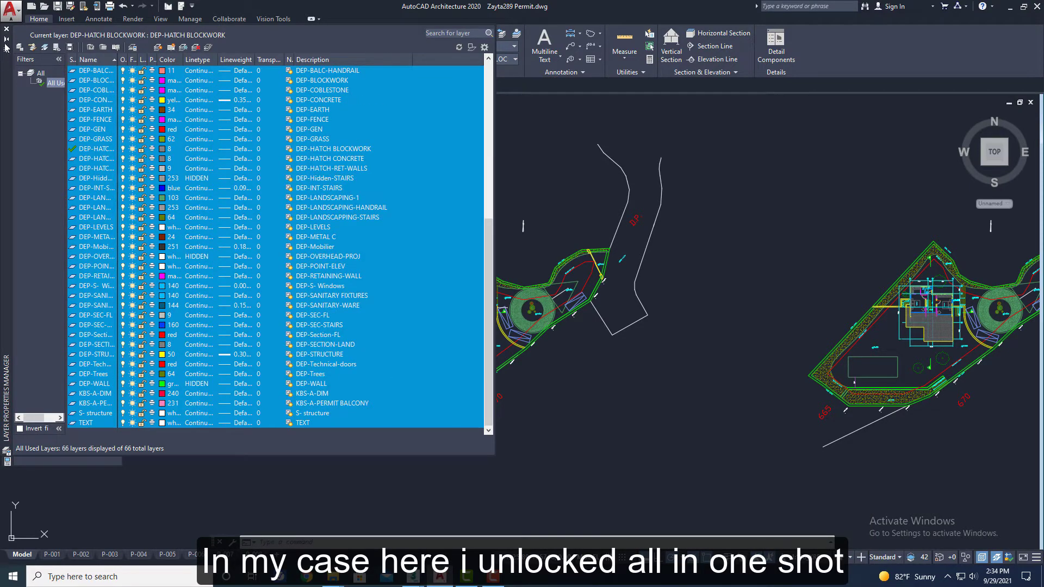
{"action": "left_click", "coordinate": [7, 28]}
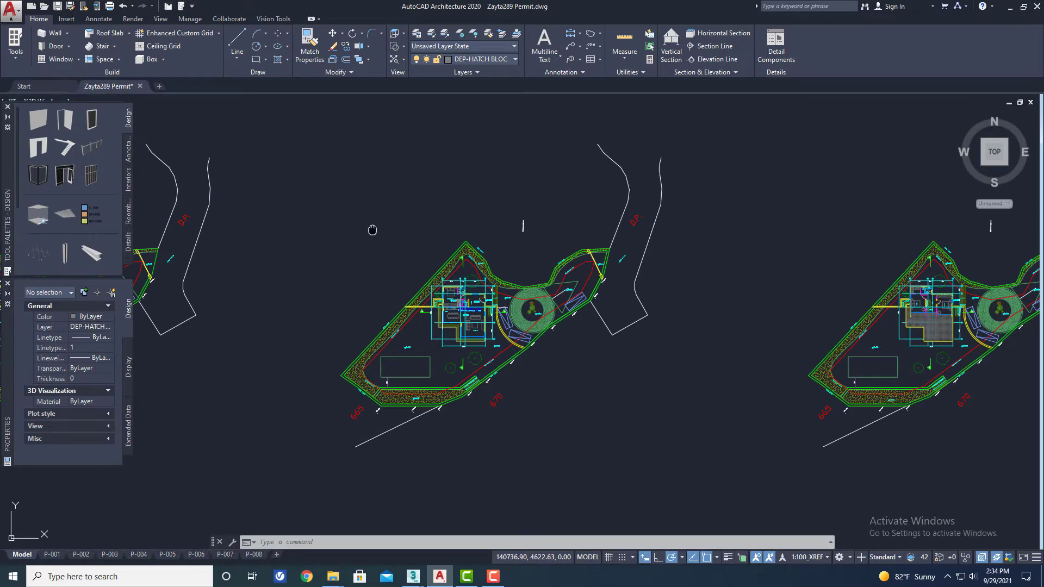
- Check in the front view whether all objects lie on the zero level, and return to the top view
{"action": "middle_click_drag", "start_coordinate": [373, 230], "coordinate": [342, 223]}
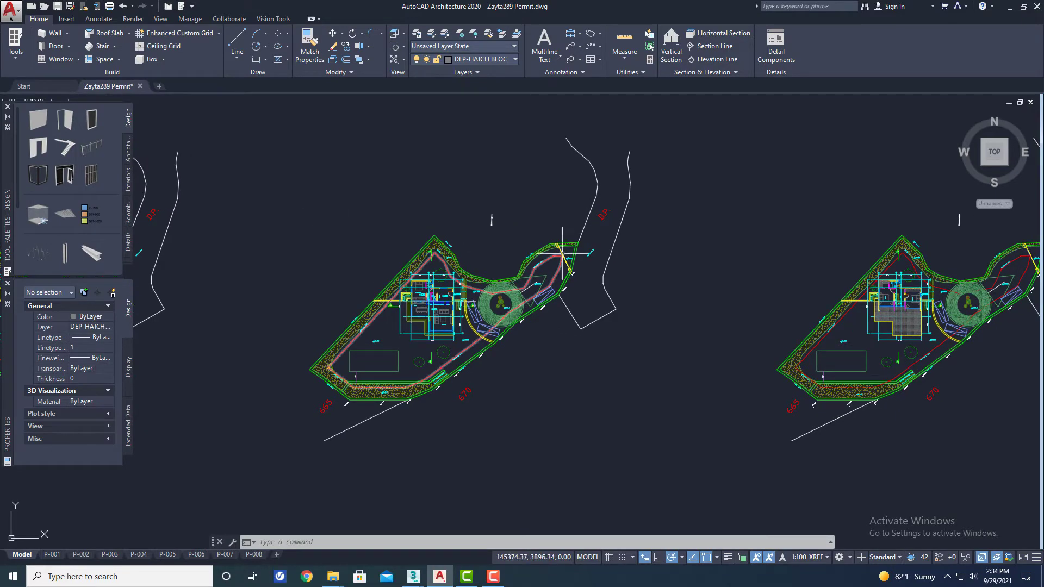
{"action": "left_click", "coordinate": [995, 184]}
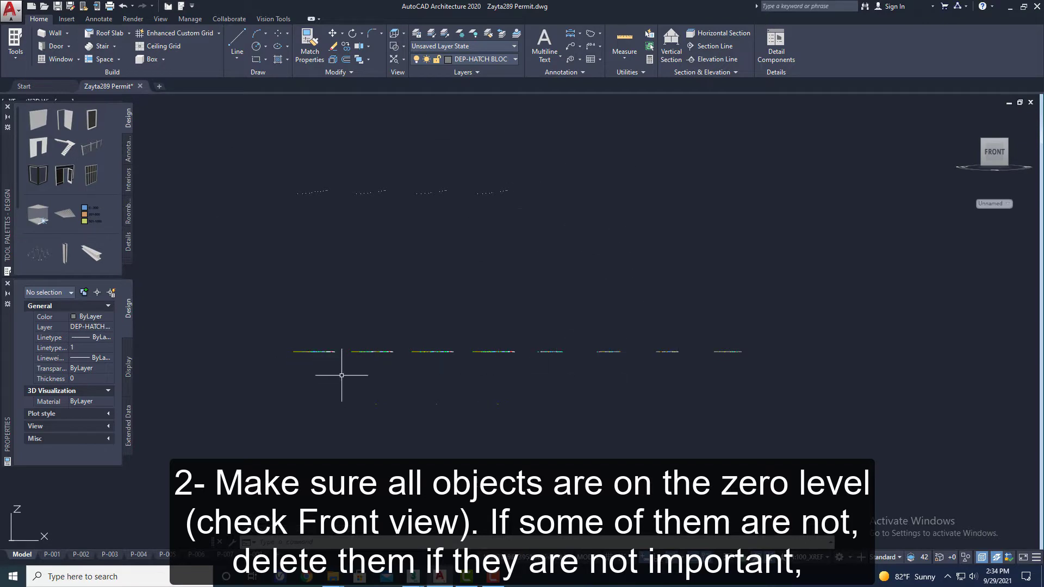
{"action": "scroll", "coordinate": [336, 375], "scroll_direction": "up", "scroll_amount": 5}
{"action": "scroll", "coordinate": [452, 375], "scroll_direction": "down", "scroll_amount": 4}
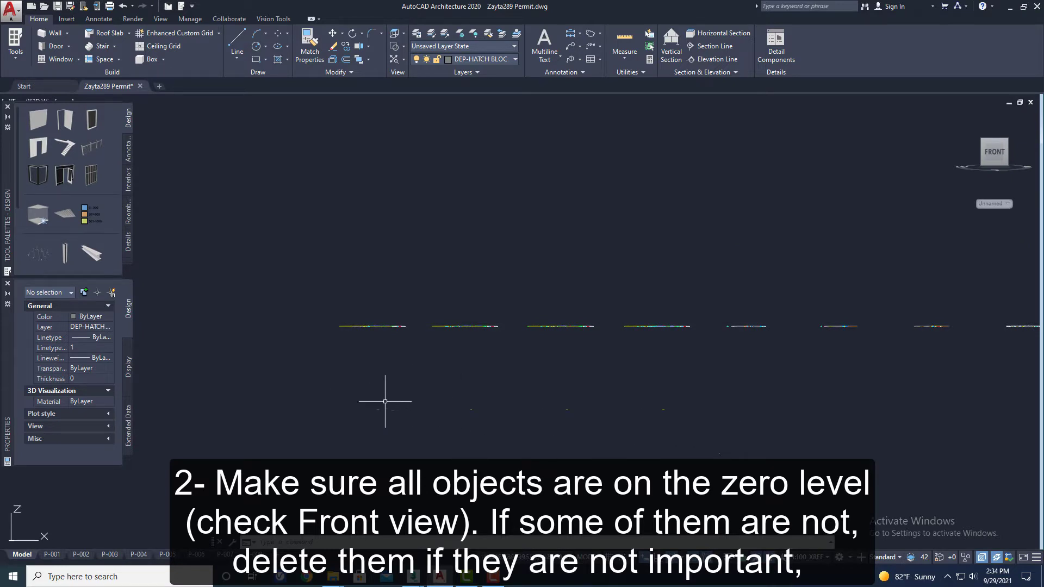
{"action": "scroll", "coordinate": [384, 401], "scroll_direction": "down", "scroll_amount": 3}
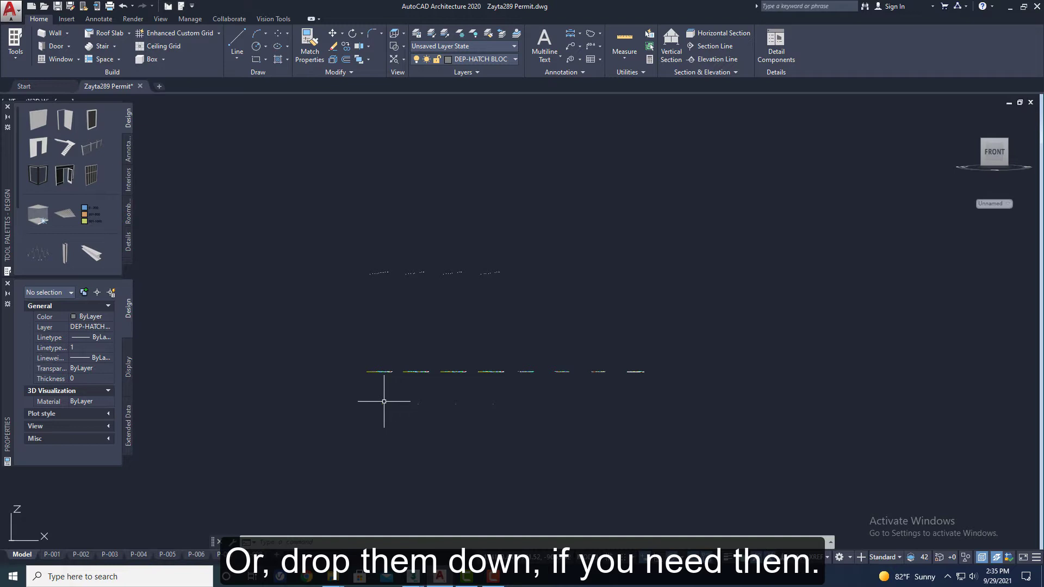
{"action": "left_click", "coordinate": [994, 135]}
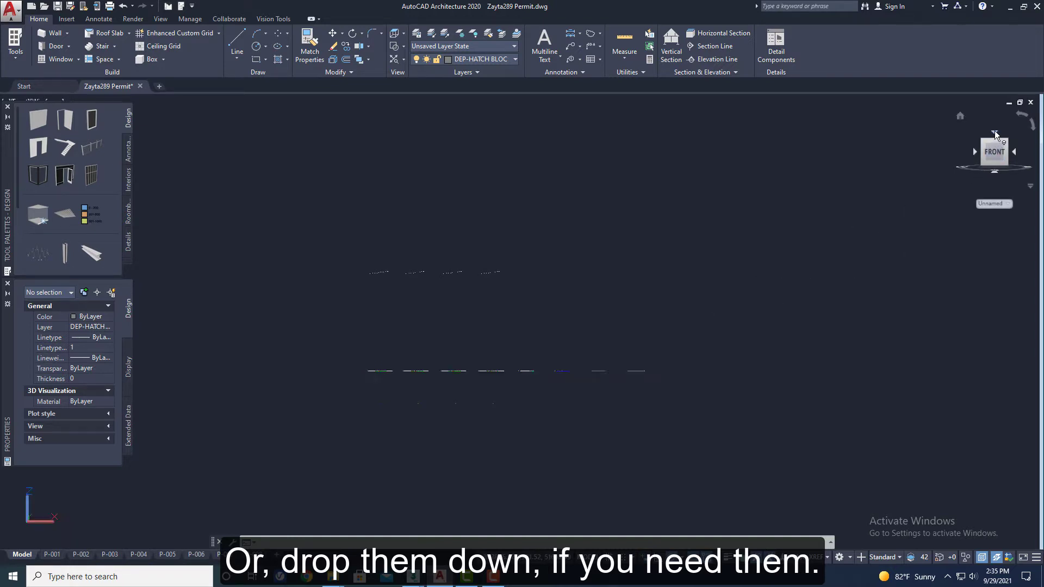
{"action": "scroll", "coordinate": [691, 303], "scroll_direction": "up", "scroll_amount": 10}
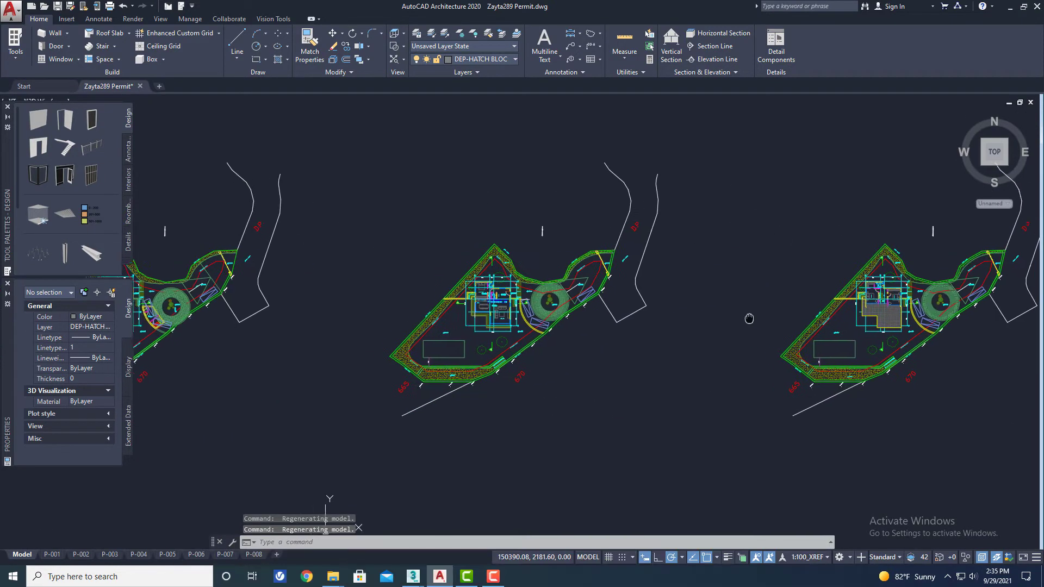
- Examine the house floor plan and its outer wall corner at the master bedroom for a well-defined base point
{"action": "middle_click_drag", "start_coordinate": [513, 324], "coordinate": [603, 331]}
{"action": "scroll", "coordinate": [696, 324], "scroll_direction": "up", "scroll_amount": 4}
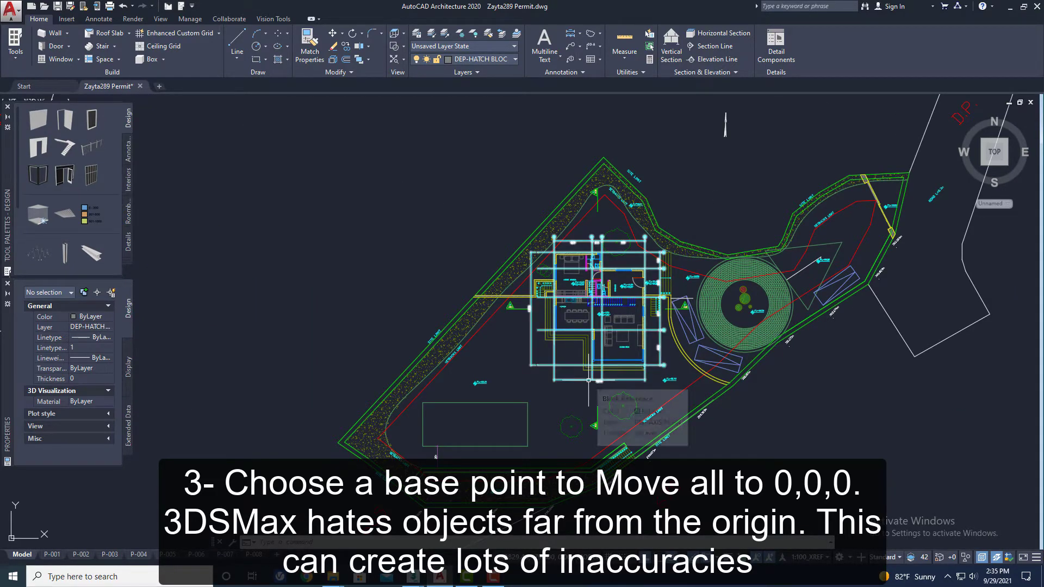
{"action": "scroll", "coordinate": [536, 368], "scroll_direction": "up", "scroll_amount": 5}
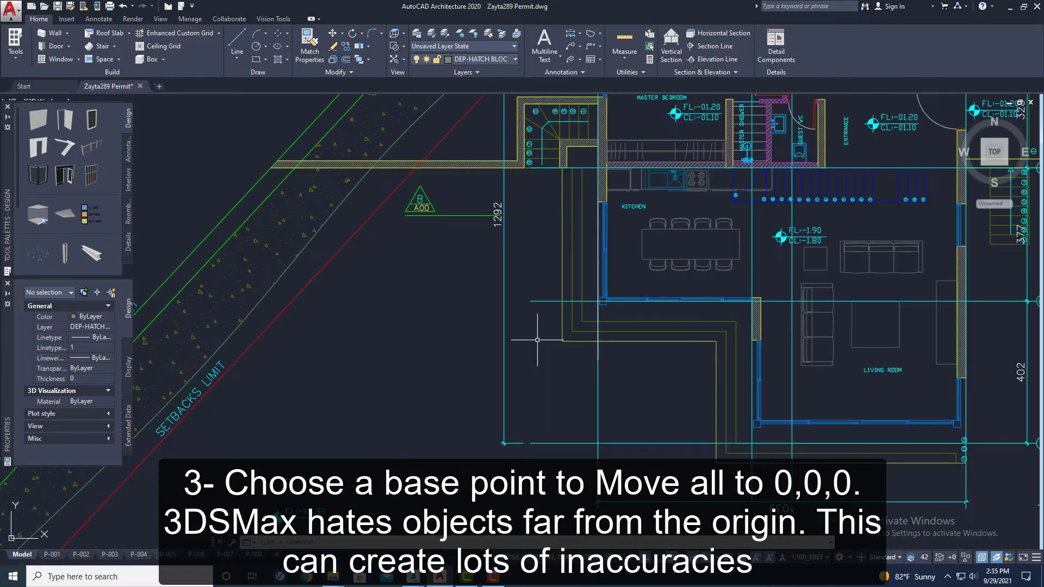
{"action": "scroll", "coordinate": [587, 307], "scroll_direction": "up", "scroll_amount": 1}
{"action": "scroll", "coordinate": [582, 304], "scroll_direction": "down", "scroll_amount": 4}
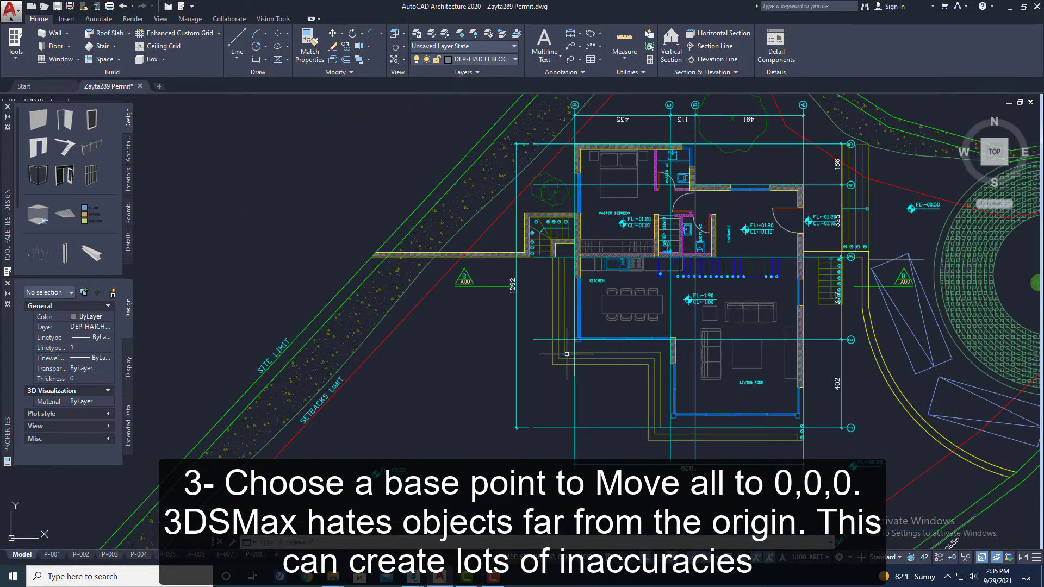
{"action": "scroll", "coordinate": [527, 208], "scroll_direction": "up", "scroll_amount": 4}
{"action": "scroll", "coordinate": [498, 252], "scroll_direction": "down", "scroll_amount": 6}
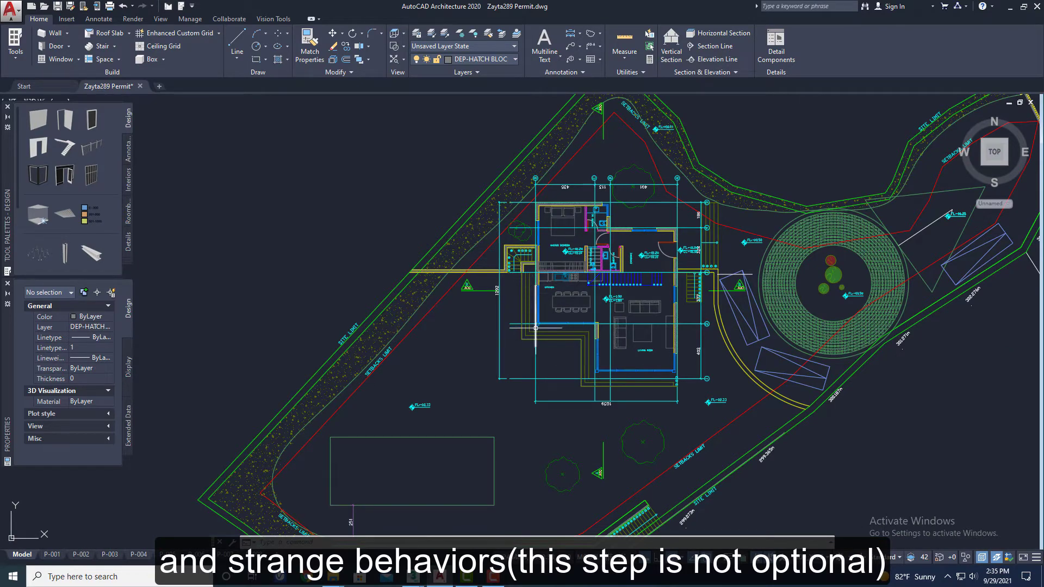
{"action": "scroll", "coordinate": [535, 328], "scroll_direction": "down", "scroll_amount": 2}
{"action": "scroll", "coordinate": [560, 282], "scroll_direction": "up", "scroll_amount": 4}
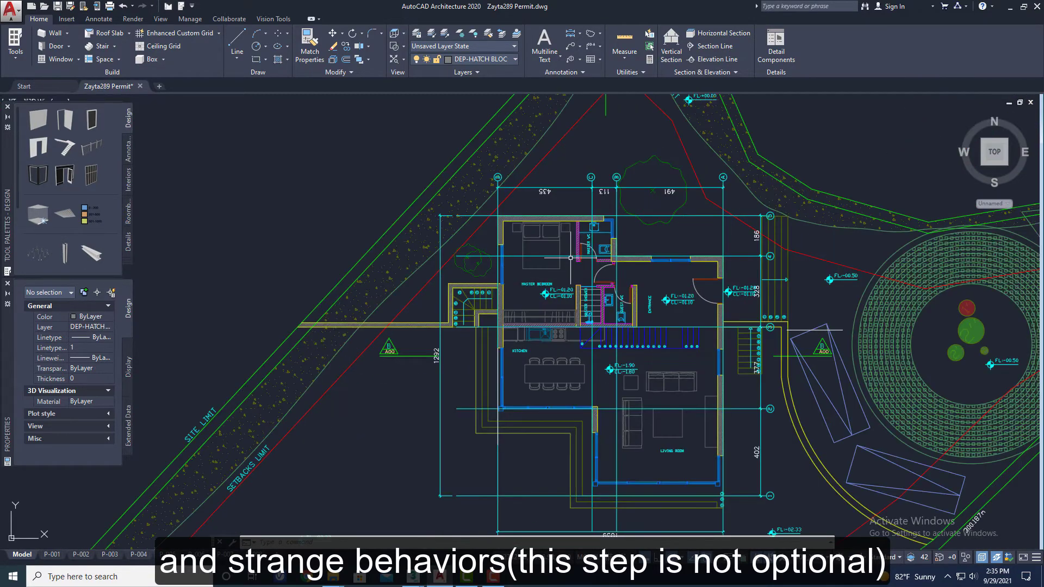
{"action": "scroll", "coordinate": [581, 242], "scroll_direction": "up", "scroll_amount": 3}
{"action": "scroll", "coordinate": [594, 225], "scroll_direction": "down", "scroll_amount": 3}
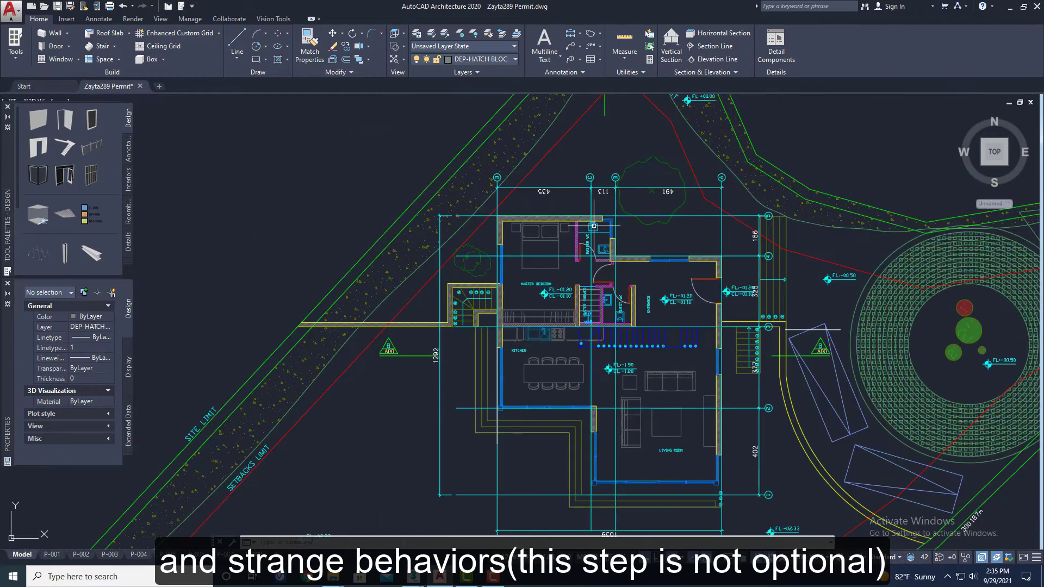
{"action": "middle_click_drag", "start_coordinate": [593, 384], "coordinate": [599, 292]}
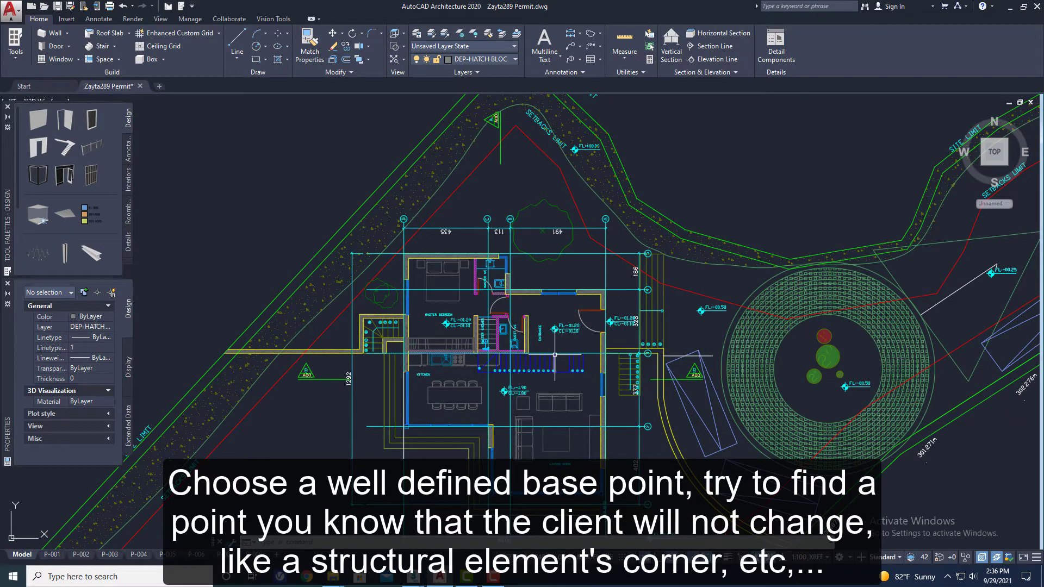
{"action": "middle_click_drag", "start_coordinate": [552, 353], "coordinate": [557, 303]}
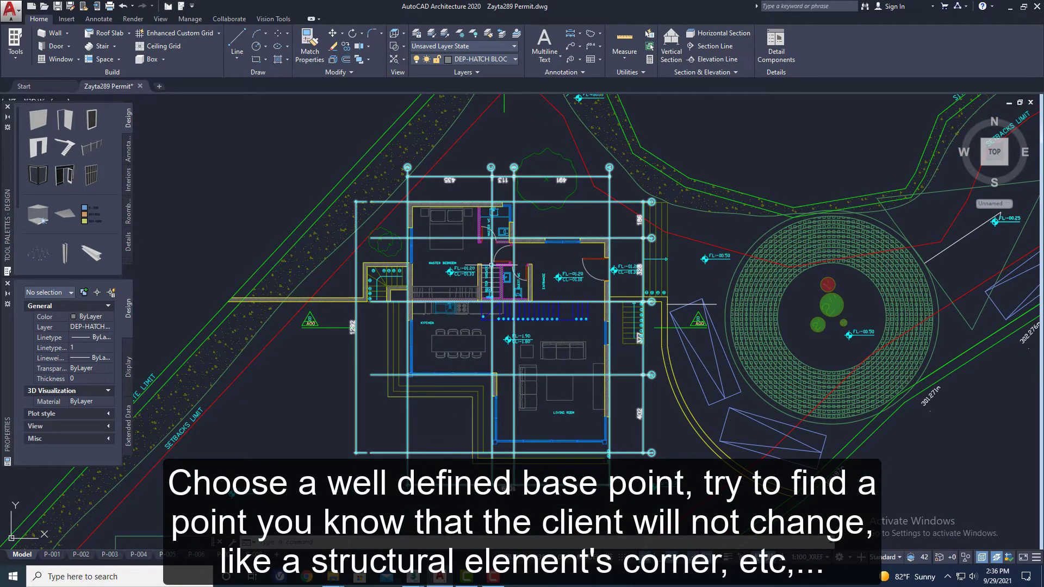
{"action": "scroll", "coordinate": [423, 235], "scroll_direction": "up", "scroll_amount": 8}
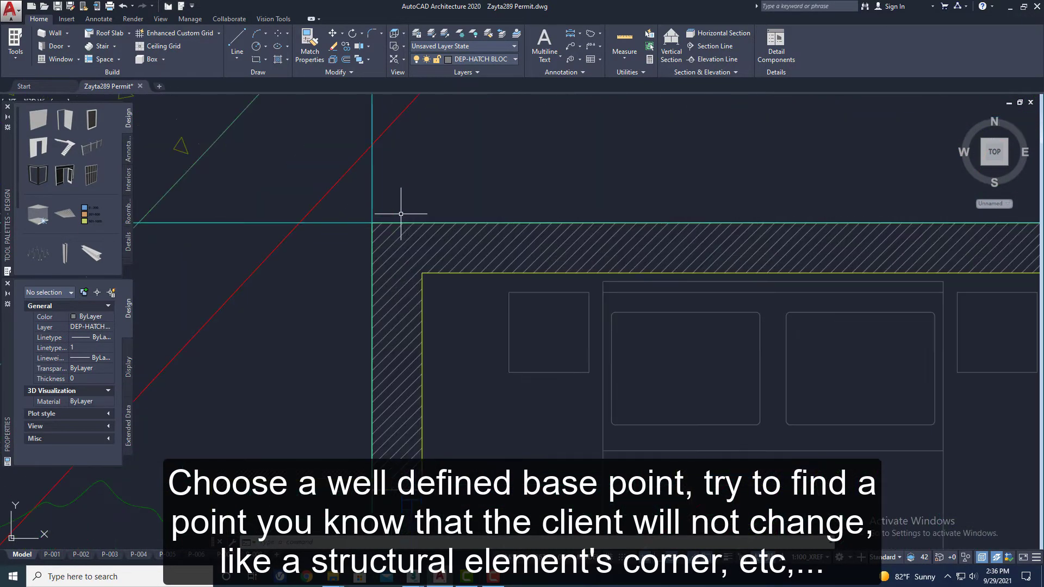
{"action": "scroll", "coordinate": [373, 220], "scroll_direction": "up", "scroll_amount": 2}
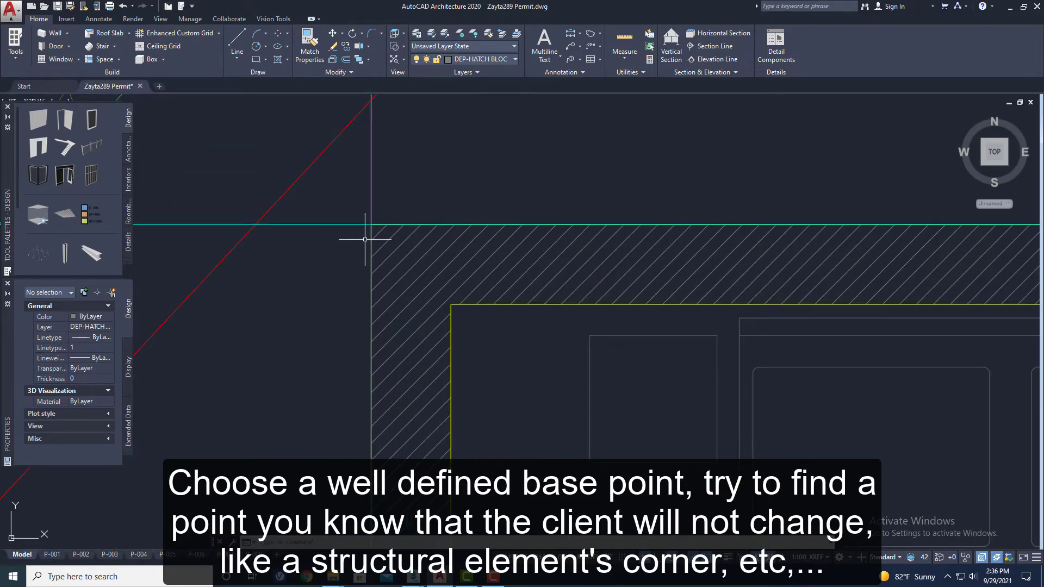
{"action": "scroll", "coordinate": [365, 237], "scroll_direction": "down", "scroll_amount": 10}
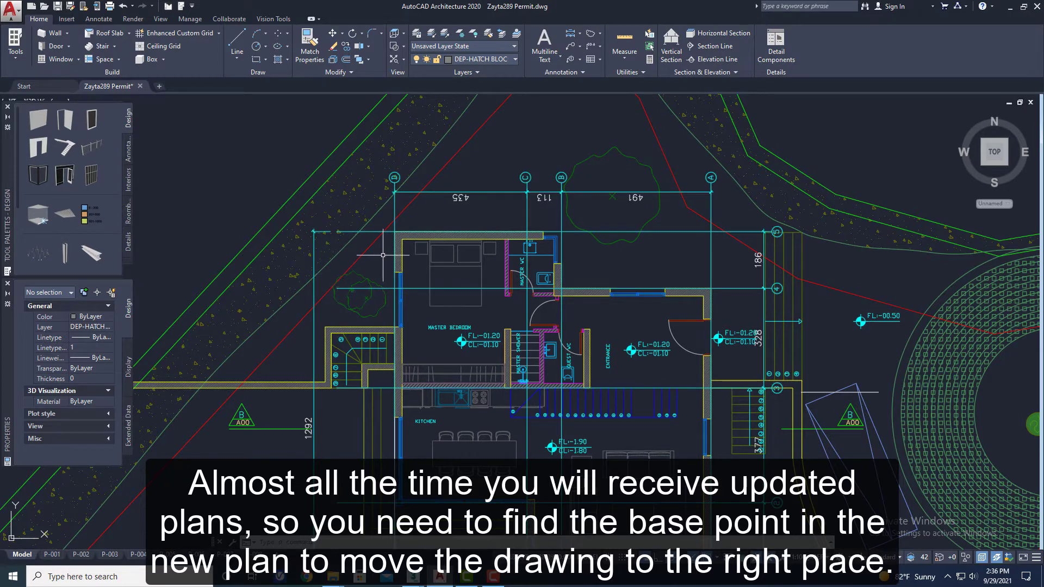
{"action": "scroll", "coordinate": [383, 254], "scroll_direction": "up", "scroll_amount": 2}
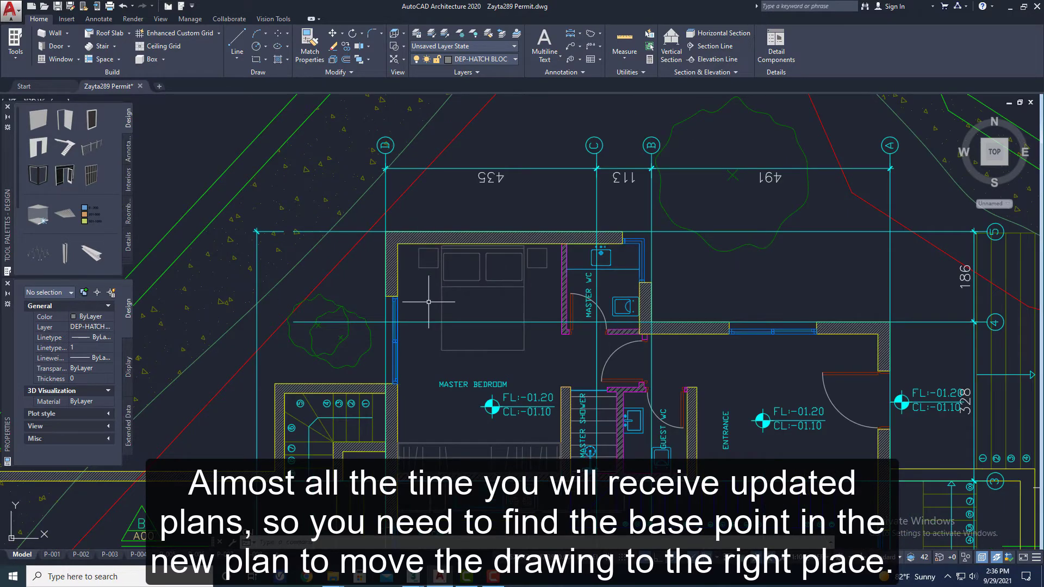
{"action": "type", "text": "move"}
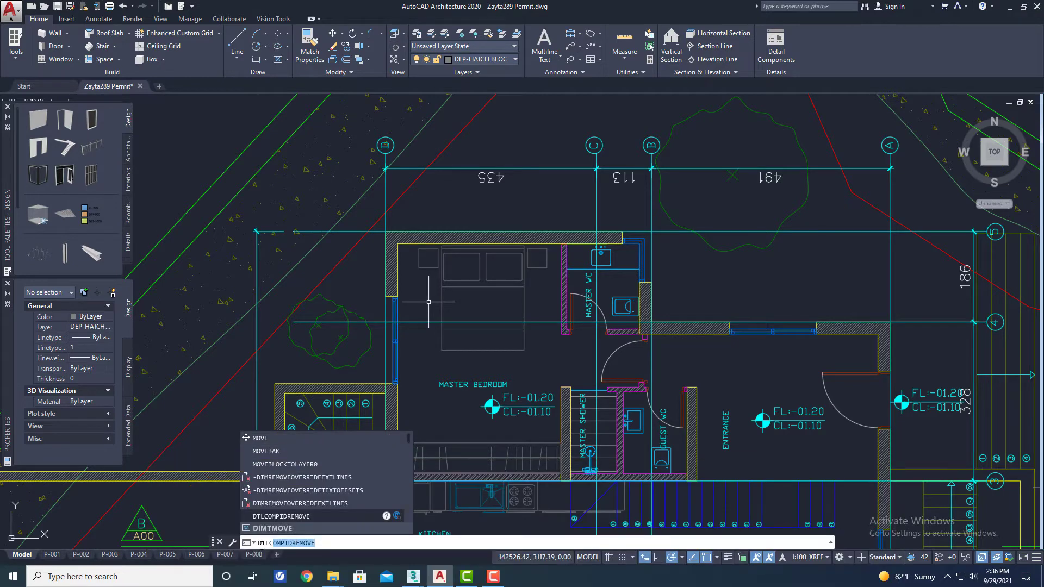
{"action": "key", "text": "BackSpace"}
{"action": "key", "text": "Escape"}
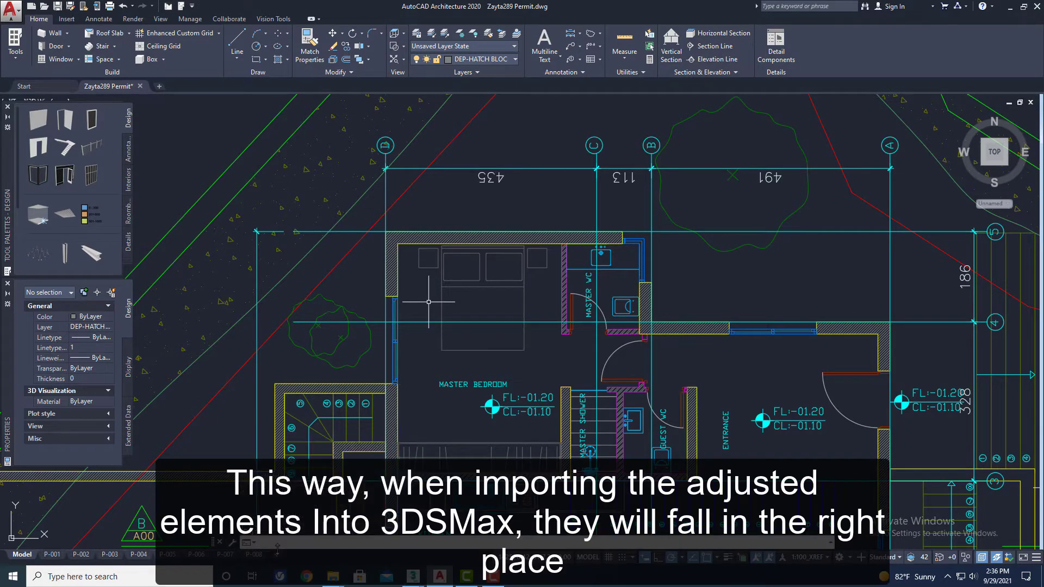
- Move all objects in the drawing from the outer corner of the stair wall beside the master bedroom to 0,0,0
{"action": "key", "text": "Return"}
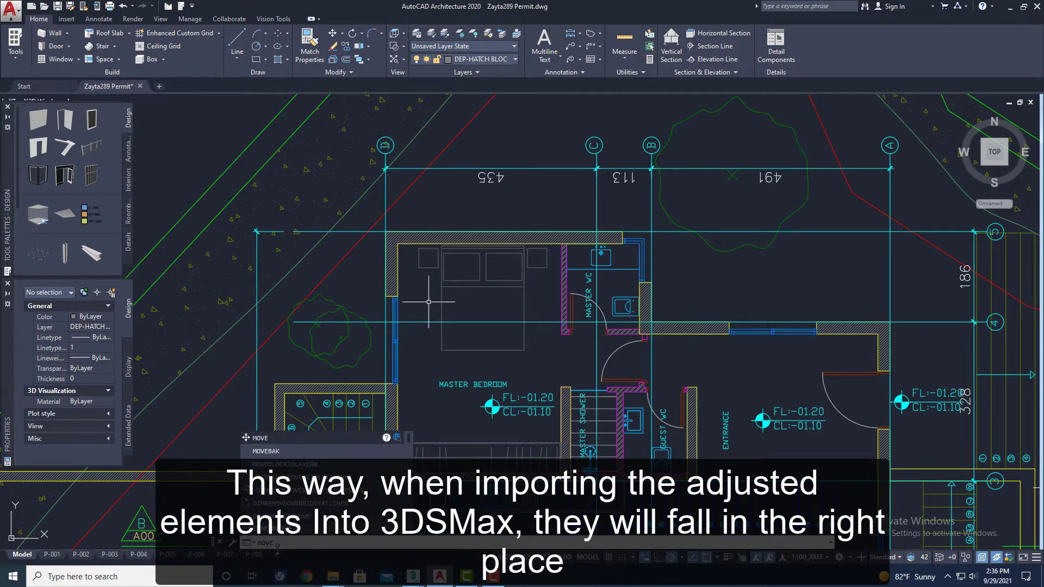
{"action": "scroll", "coordinate": [482, 355], "scroll_direction": "down", "scroll_amount": 10}
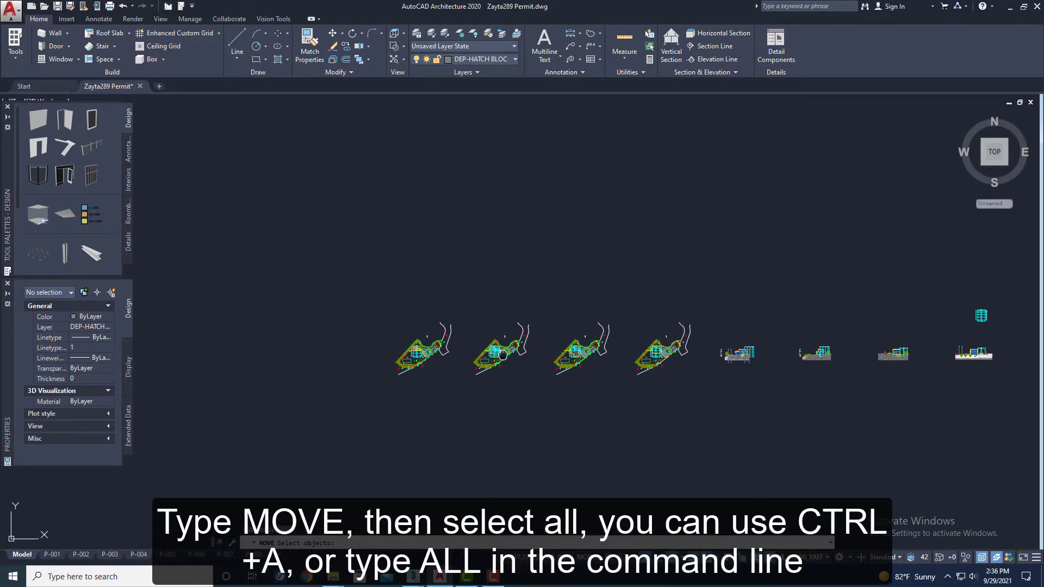
{"action": "middle_click_drag", "start_coordinate": [501, 351], "coordinate": [448, 365]}
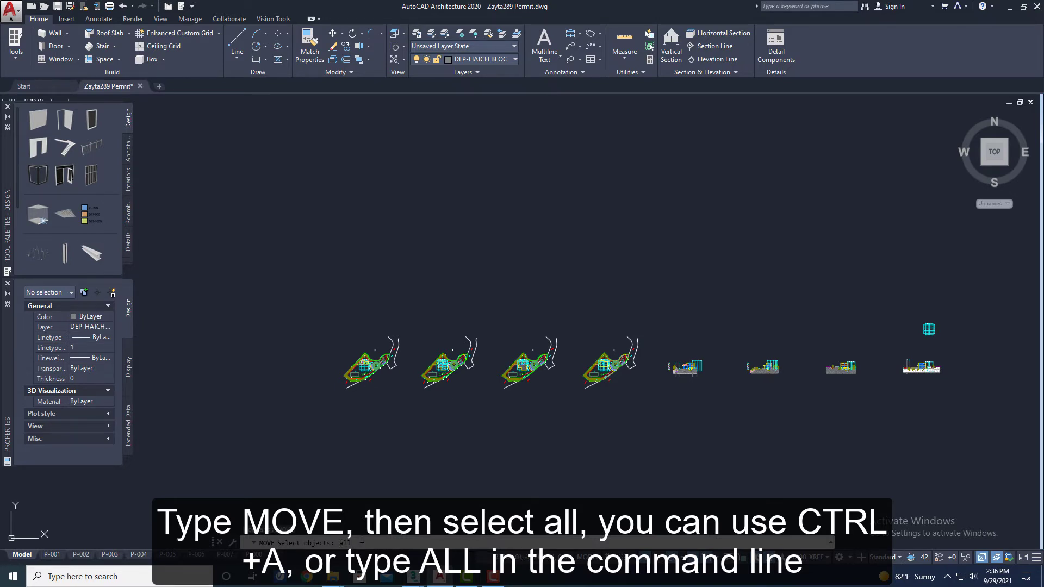
{"action": "key", "text": "Return"}
{"action": "scroll", "coordinate": [427, 365], "scroll_direction": "up", "scroll_amount": 10}
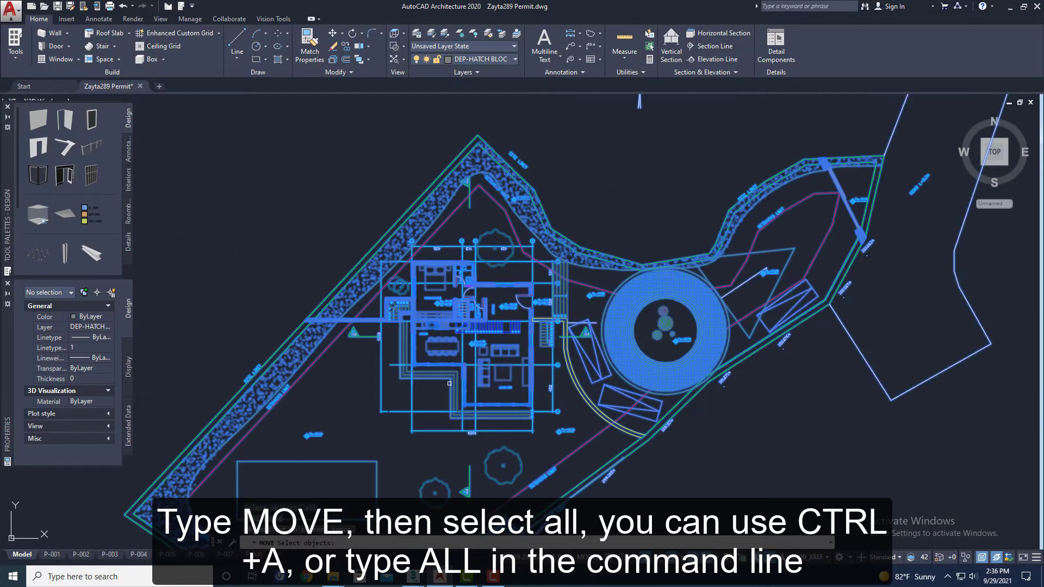
{"action": "scroll", "coordinate": [376, 393], "scroll_direction": "down", "scroll_amount": 5}
{"action": "scroll", "coordinate": [375, 304], "scroll_direction": "up", "scroll_amount": 10}
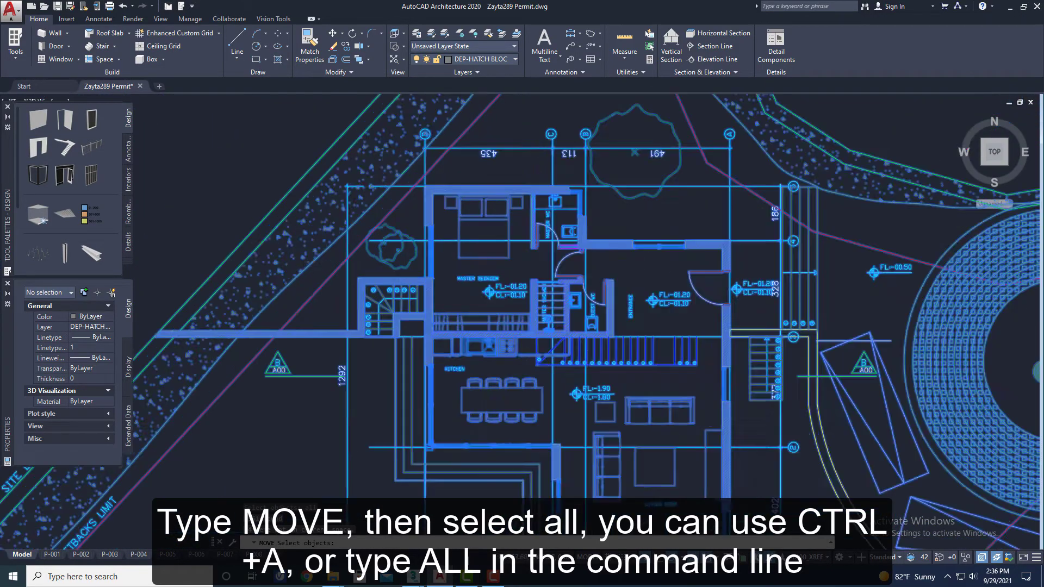
{"action": "scroll", "coordinate": [392, 327], "scroll_direction": "up", "scroll_amount": 3}
{"action": "key", "text": "Return"}
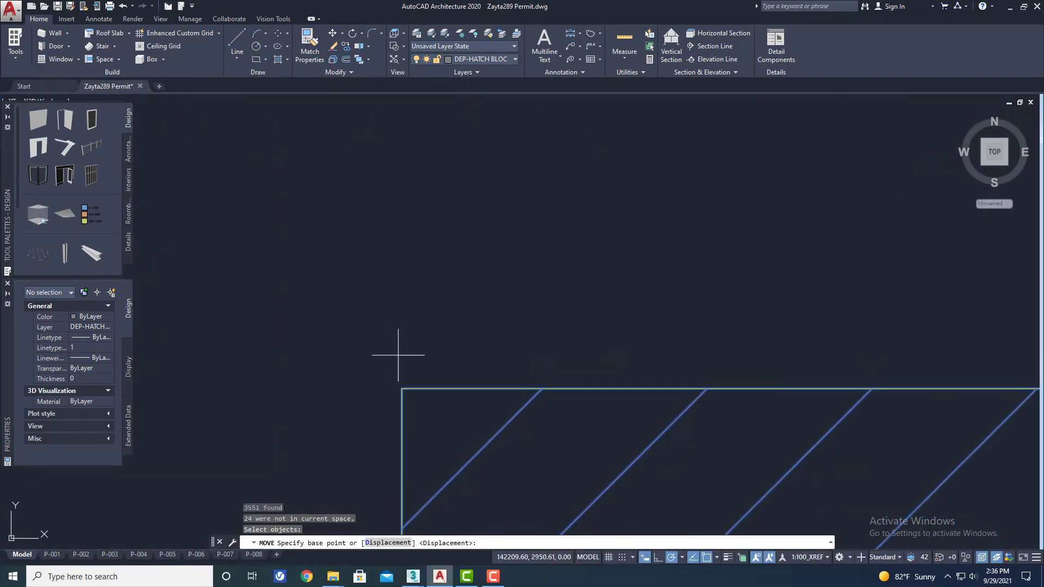
{"action": "left_click", "coordinate": [401, 388]}
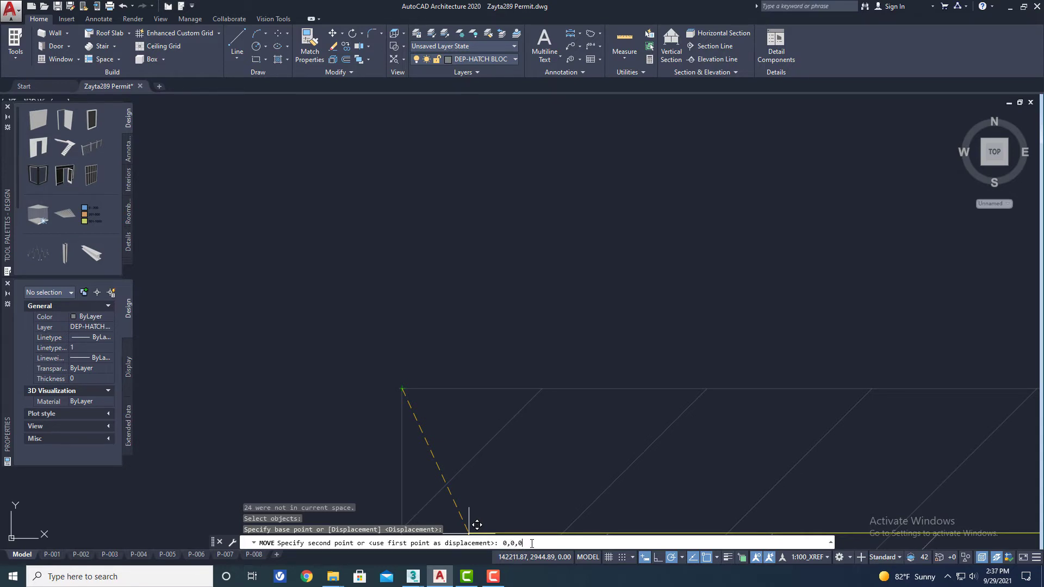
{"action": "key", "text": "Return"}
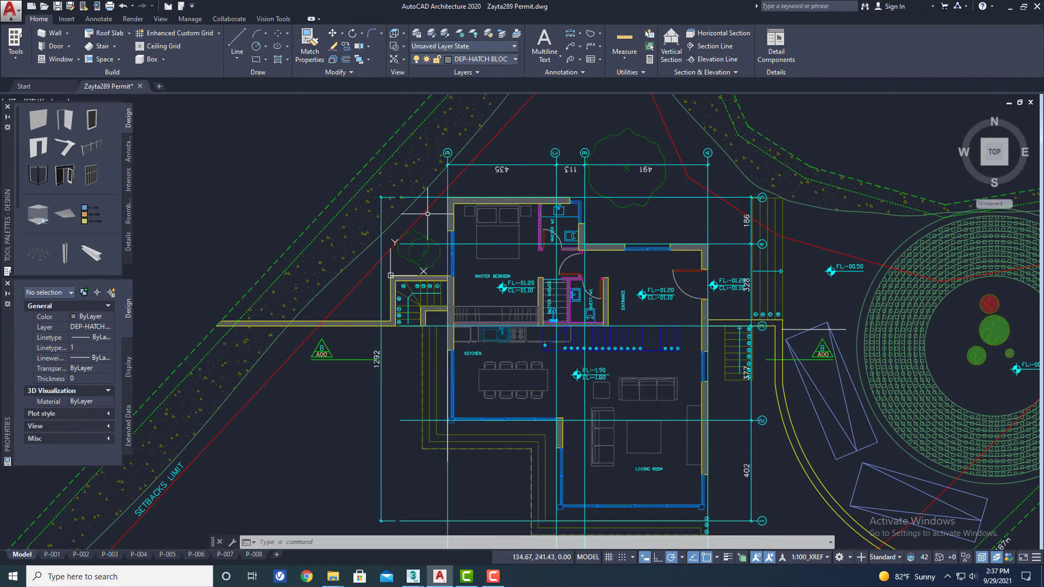
- Delete the axis grid with its dimensions and the large tree above the house entrance
{"action": "scroll", "coordinate": [530, 224], "scroll_direction": "up", "scroll_amount": 3}
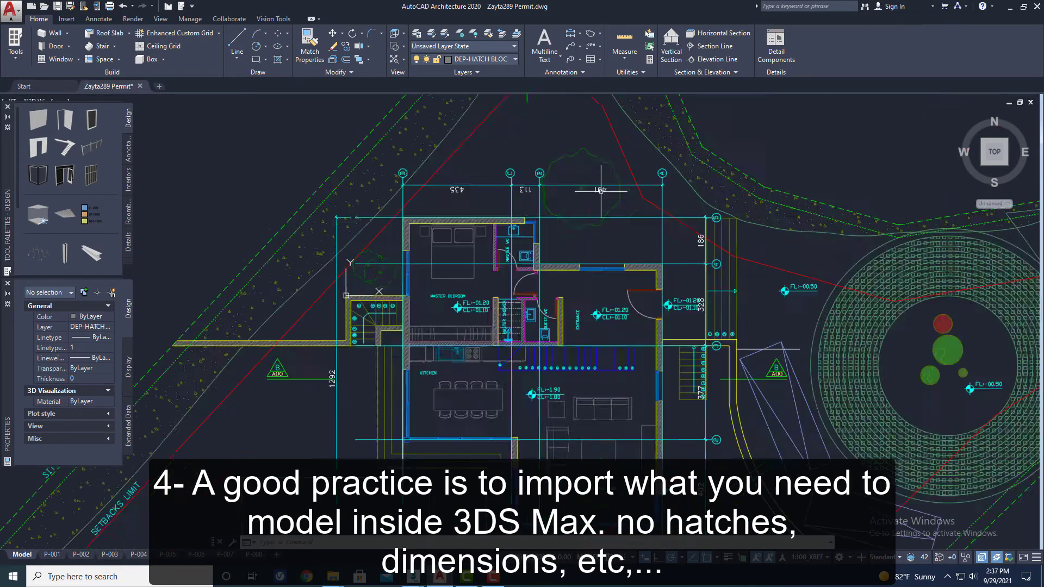
{"action": "left_click", "coordinate": [597, 214]}
{"action": "left_click", "coordinate": [536, 188]}
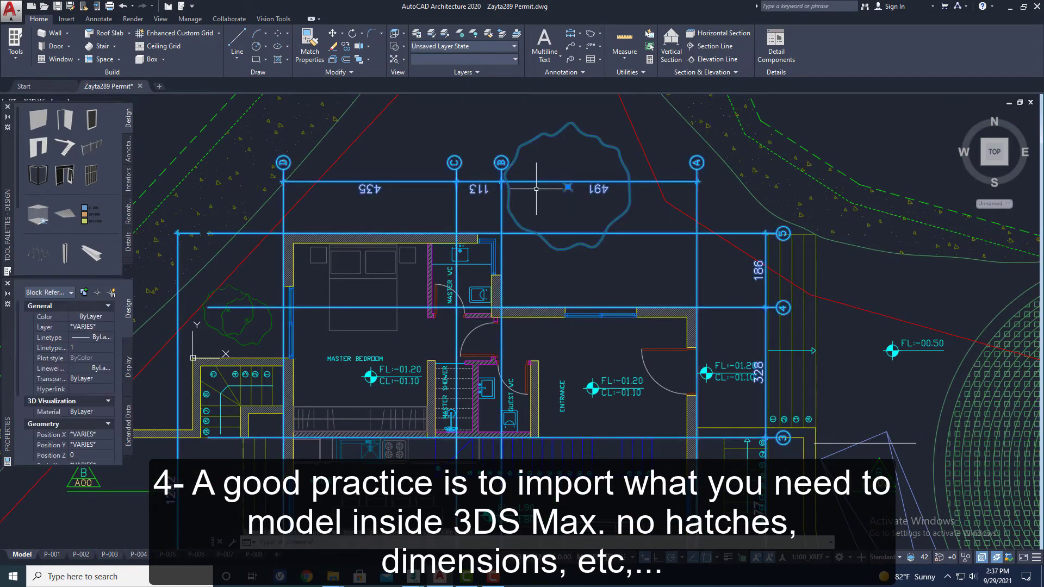
{"action": "key", "text": "Delete"}
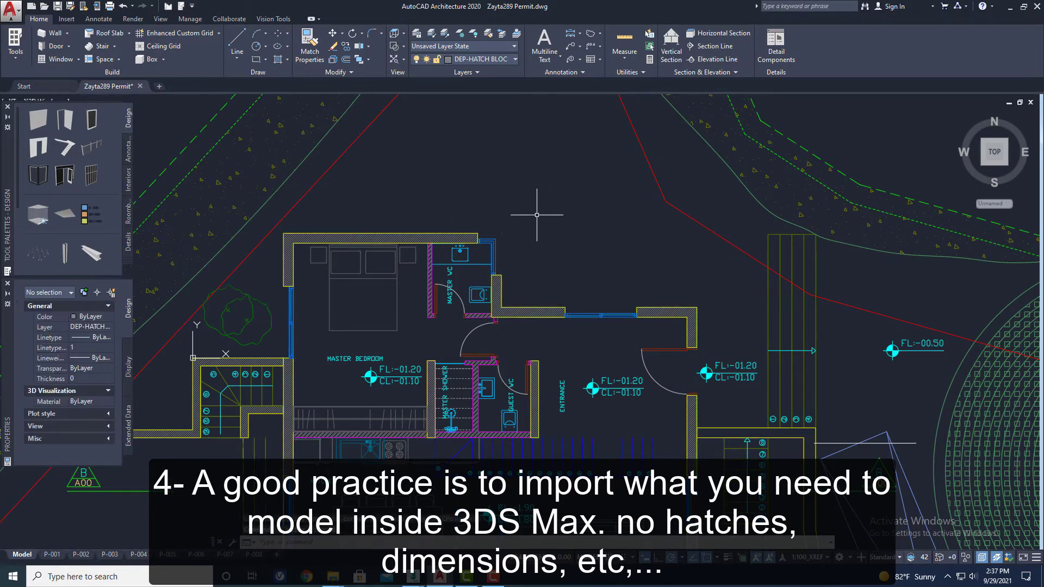
- Try deleting the stray vertical line beside the kitchen's outer corner, and undo the deletion
{"action": "scroll", "coordinate": [536, 215], "scroll_direction": "down", "scroll_amount": 4}
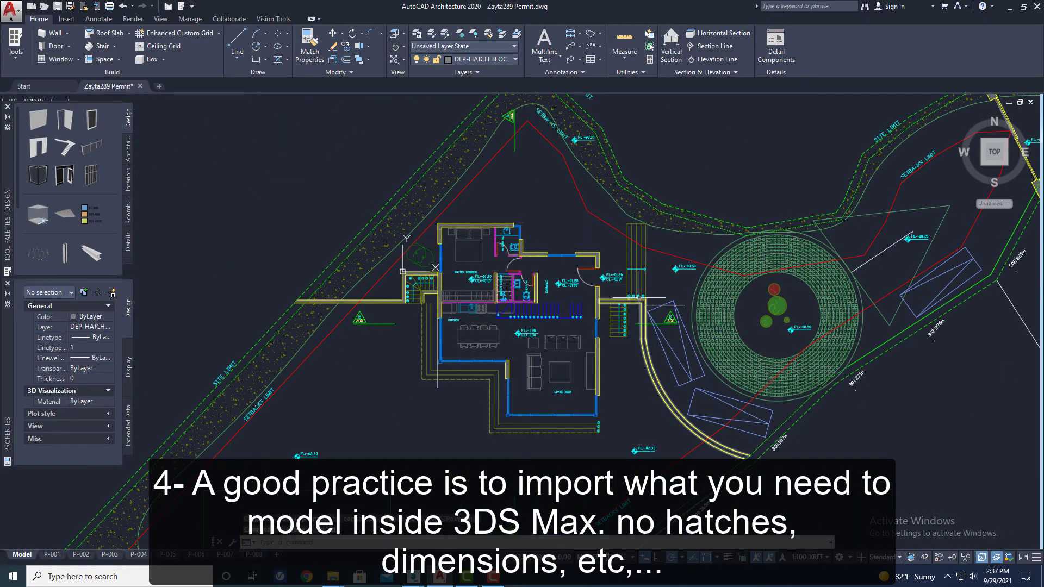
{"action": "scroll", "coordinate": [639, 298], "scroll_direction": "down", "scroll_amount": 1}
{"action": "scroll", "coordinate": [664, 348], "scroll_direction": "up", "scroll_amount": 5}
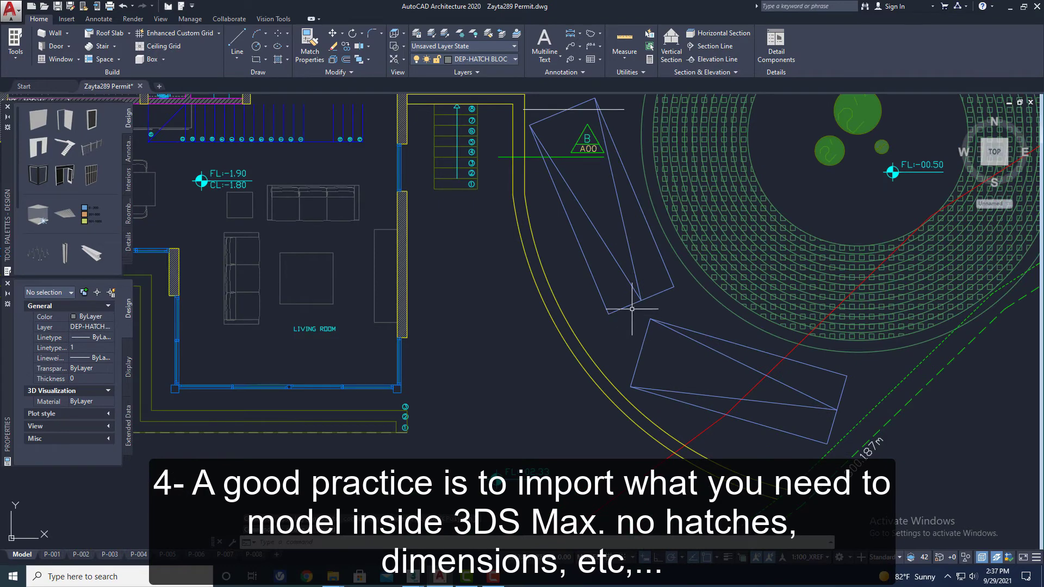
{"action": "scroll", "coordinate": [632, 309], "scroll_direction": "down", "scroll_amount": 5}
{"action": "mouse_move", "coordinate": [333, 307]}
{"action": "middle_mouse_down"}
{"action": "mouse_move", "coordinate": [424, 331]}
{"action": "mouse_move", "coordinate": [459, 354]}
{"action": "mouse_move", "coordinate": [450, 286]}
{"action": "middle_mouse_up"}
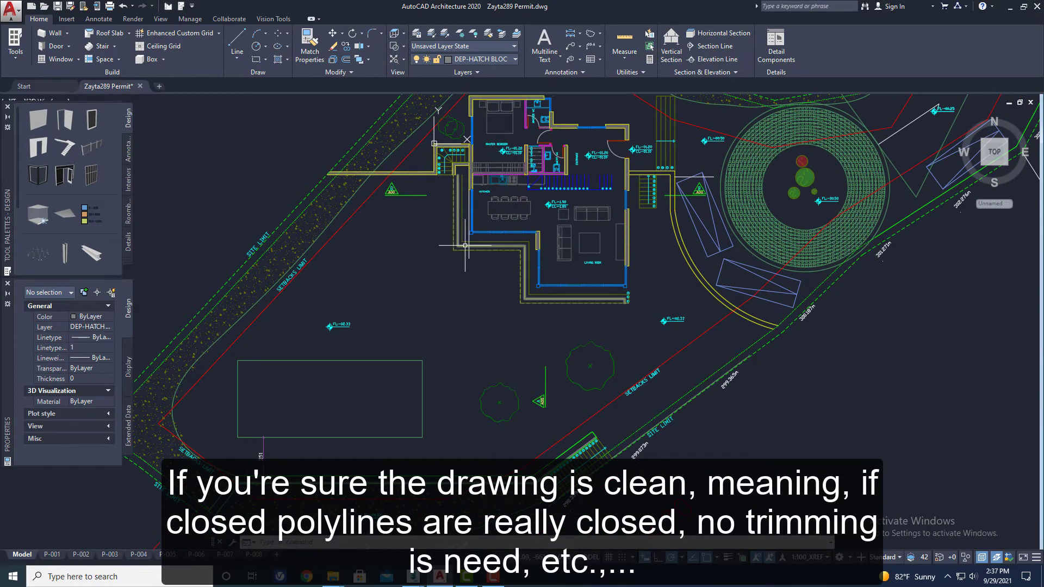
{"action": "middle_click_drag", "start_coordinate": [445, 189], "coordinate": [444, 220]}
{"action": "scroll", "coordinate": [482, 284], "scroll_direction": "up", "scroll_amount": 4}
{"action": "left_click", "coordinate": [481, 314]}
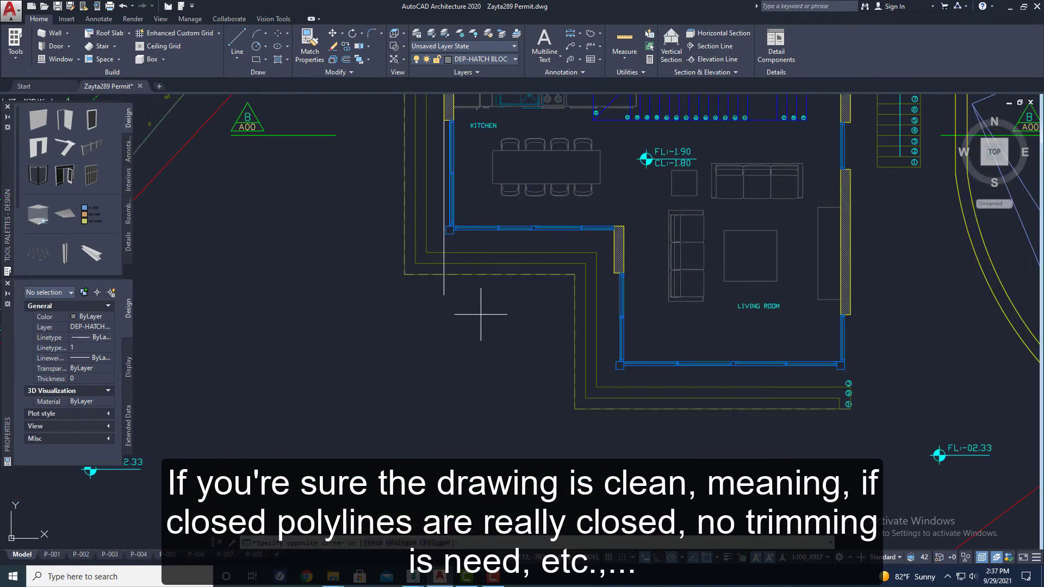
{"action": "left_click", "coordinate": [405, 293]}
{"action": "key", "text": "Delete"}
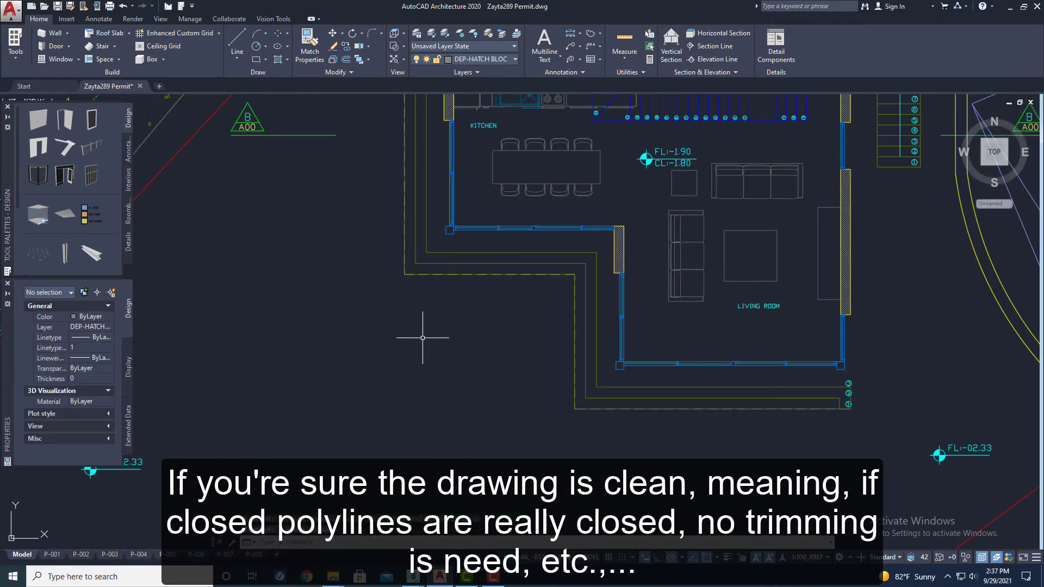
{"action": "key", "text": "ctrl+z"}
- Mark the upper three-seat sofa in the living room with two crossing lines, and delete both lines
{"action": "scroll", "coordinate": [424, 338], "scroll_direction": "down", "scroll_amount": 5}
{"action": "scroll", "coordinate": [455, 315], "scroll_direction": "up", "scroll_amount": 3}
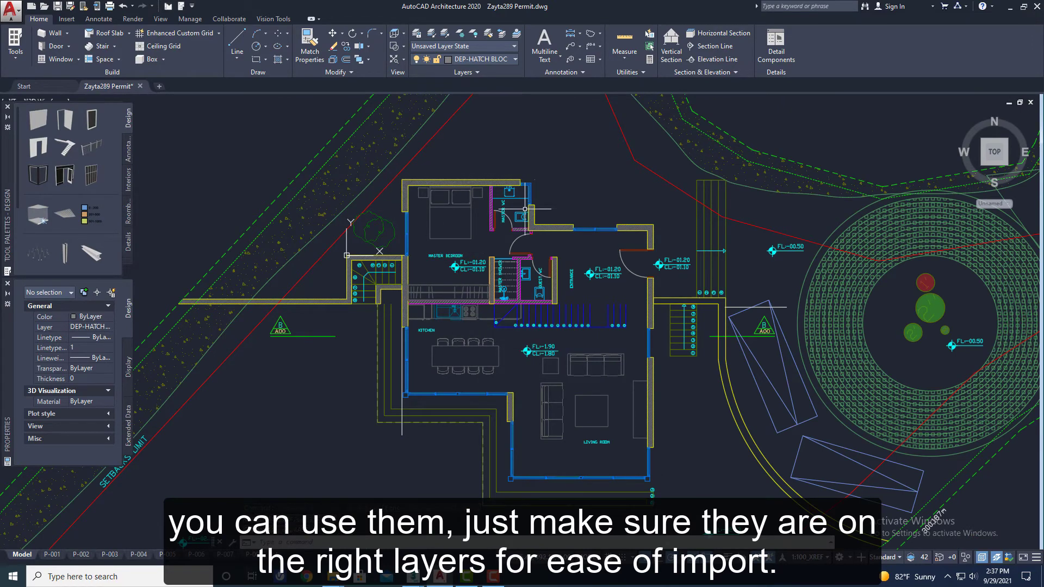
{"action": "scroll", "coordinate": [530, 211], "scroll_direction": "up", "scroll_amount": 2}
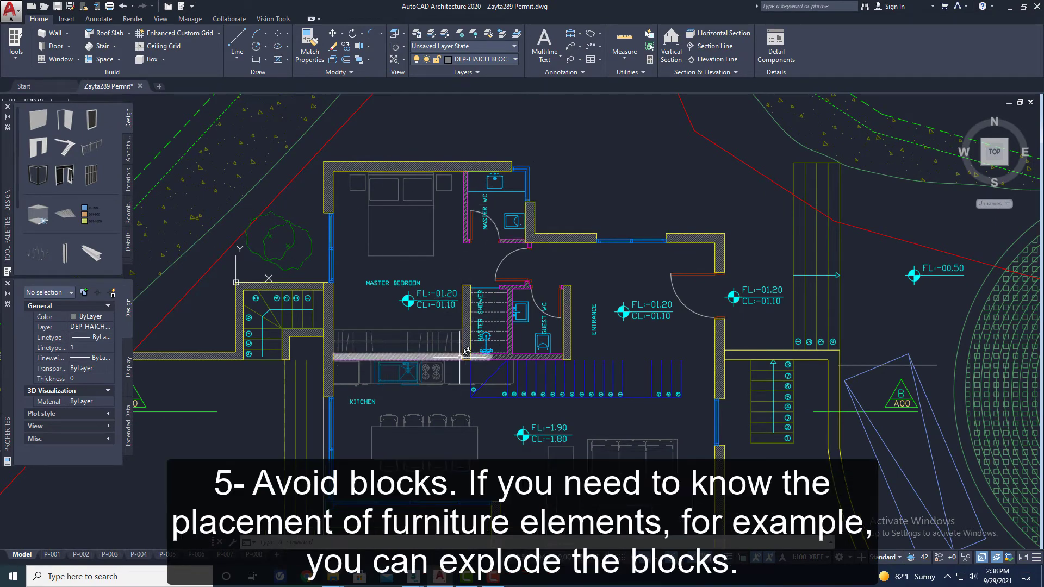
{"action": "middle_click_drag", "start_coordinate": [382, 310], "coordinate": [370, 254]}
{"action": "scroll", "coordinate": [370, 254], "scroll_direction": "down", "scroll_amount": 2}
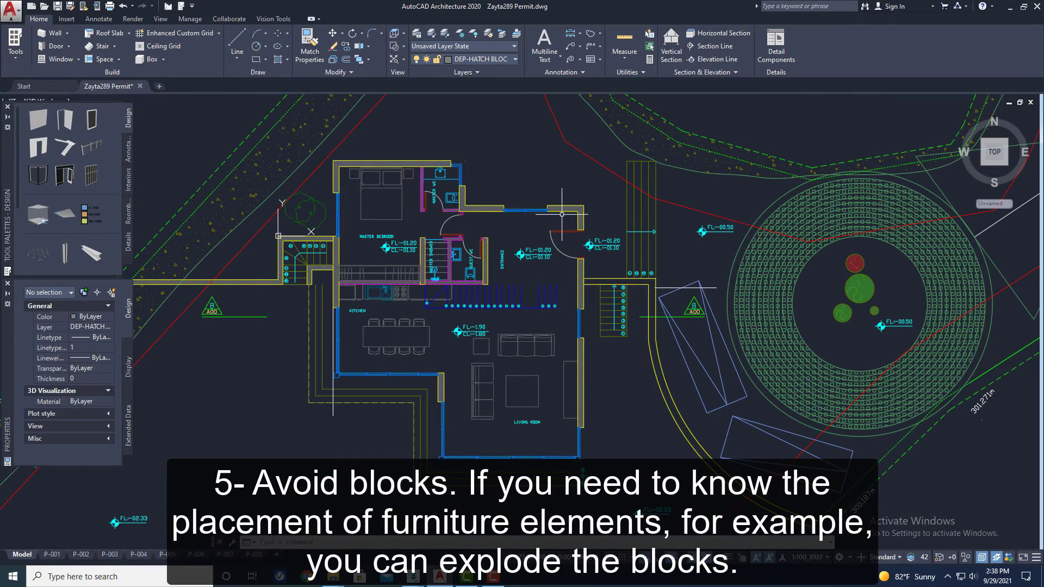
{"action": "scroll", "coordinate": [527, 334], "scroll_direction": "up", "scroll_amount": 4}
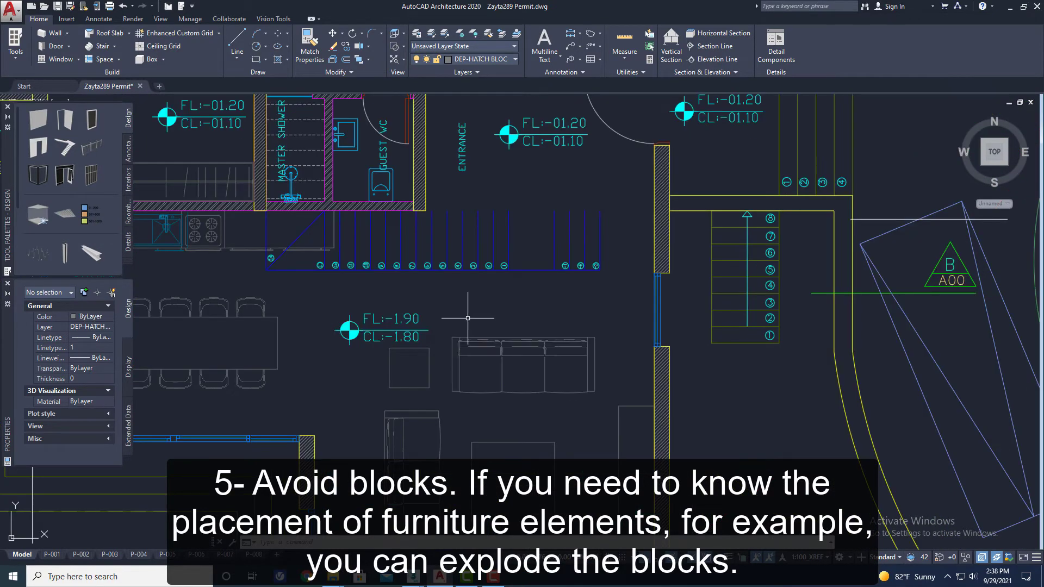
{"action": "key", "text": "l"}
{"action": "key", "text": "Return"}
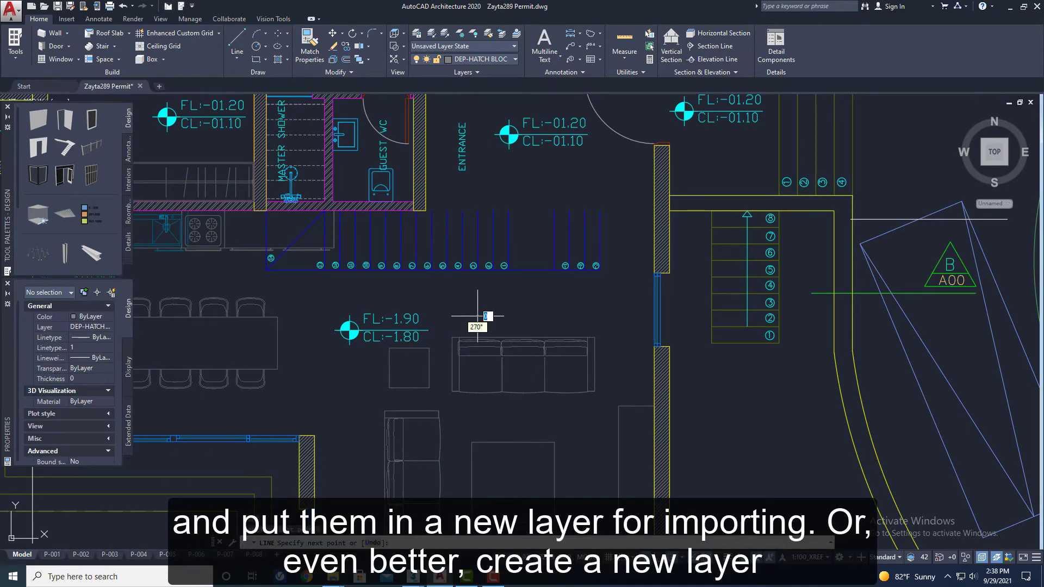
{"action": "left_click", "coordinate": [478, 317]}
{"action": "left_click", "coordinate": [602, 441]}
{"action": "key", "text": "Escape"}
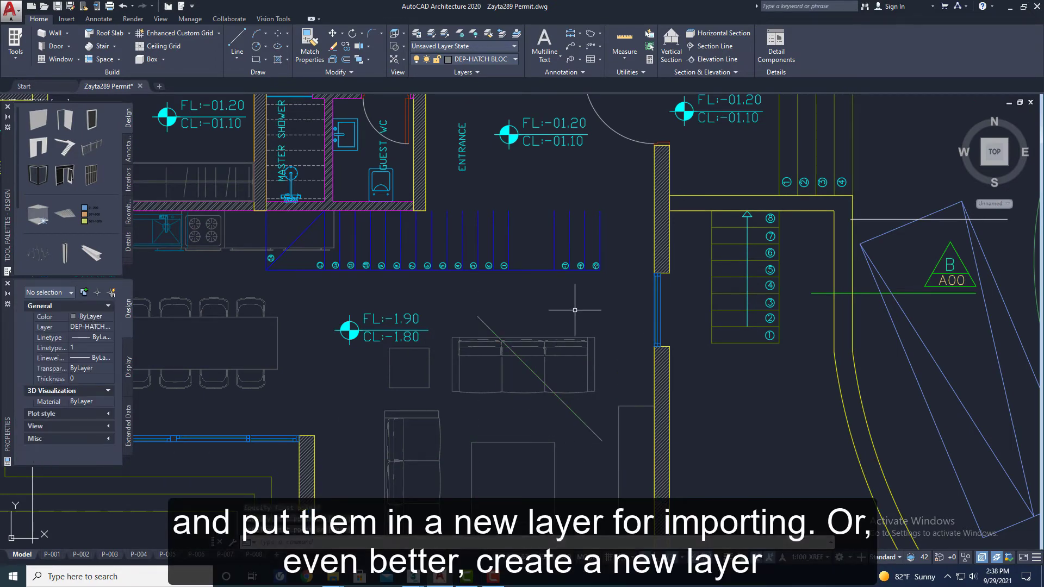
{"action": "key", "text": "Return"}
{"action": "left_click", "coordinate": [602, 441]}
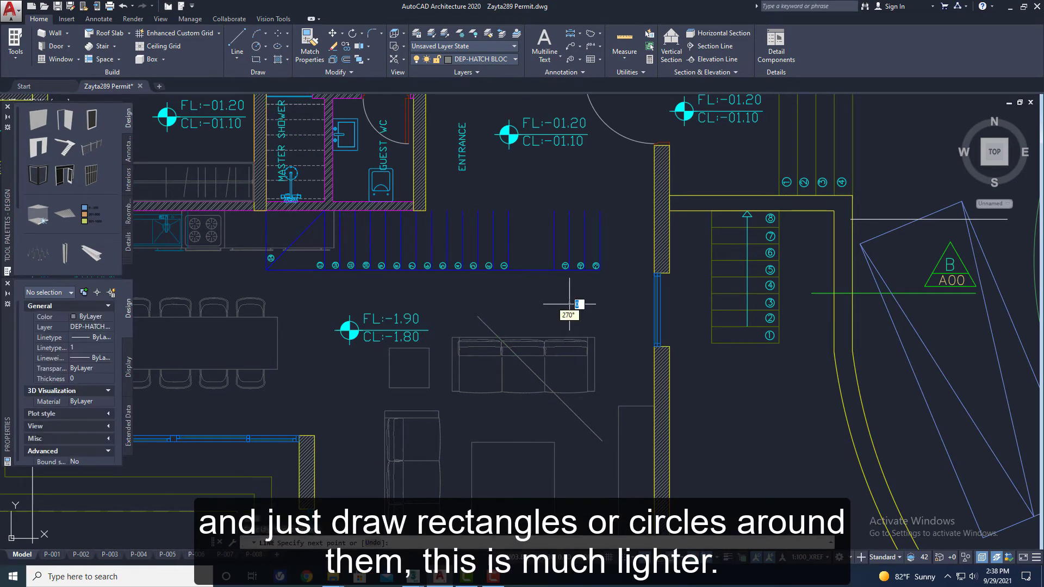
{"action": "left_click", "coordinate": [471, 429]}
{"action": "key", "text": "Escape"}
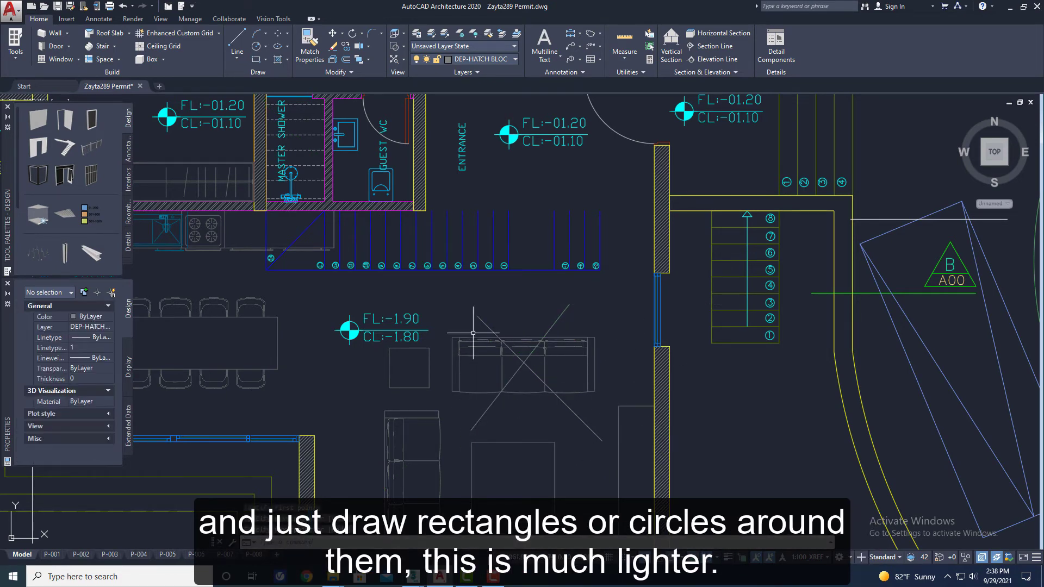
{"action": "left_click_drag", "start_coordinate": [592, 325], "coordinate": [471, 311]}
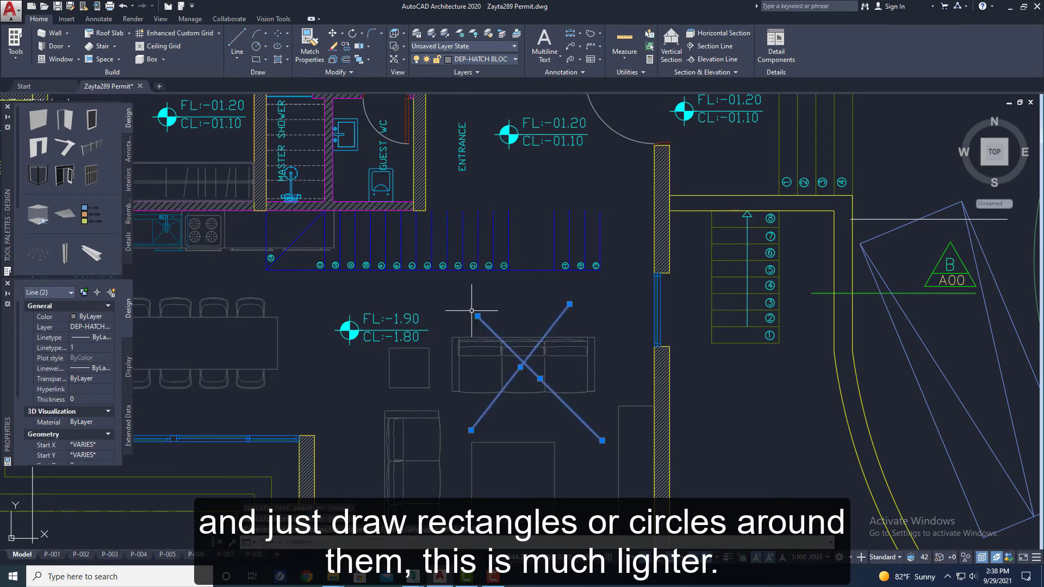
{"action": "key", "text": "Delete"}
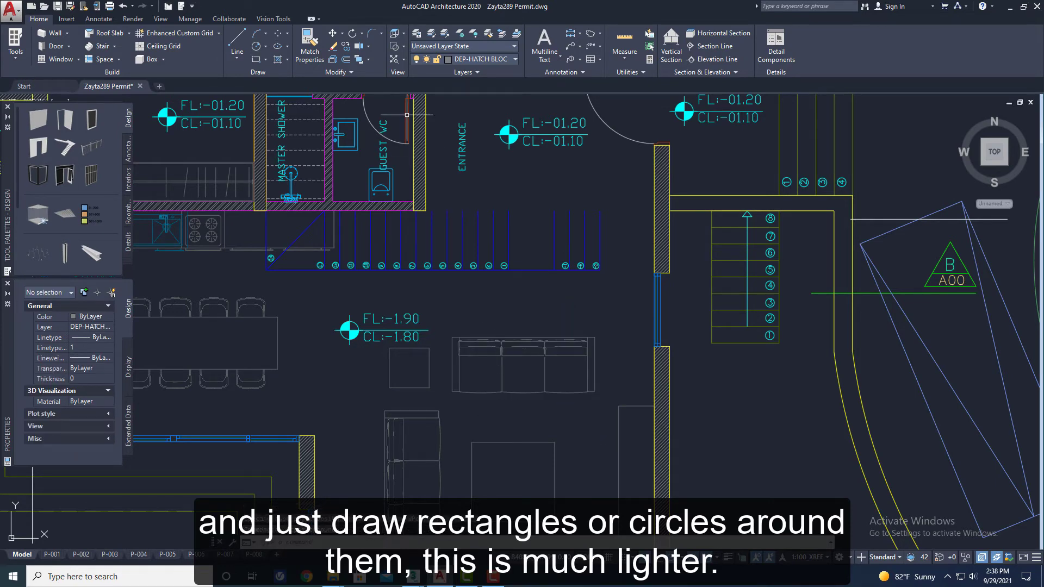
- Create a layer named "furn_place holder", make it current, and close the layer manager
{"action": "left_click", "coordinate": [416, 34]}
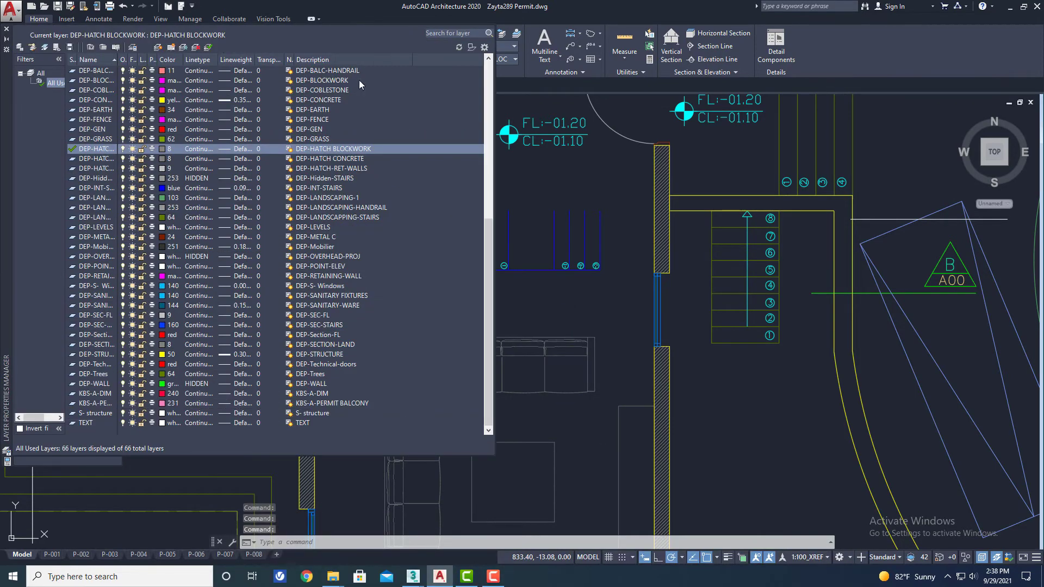
{"action": "left_click", "coordinate": [157, 48]}
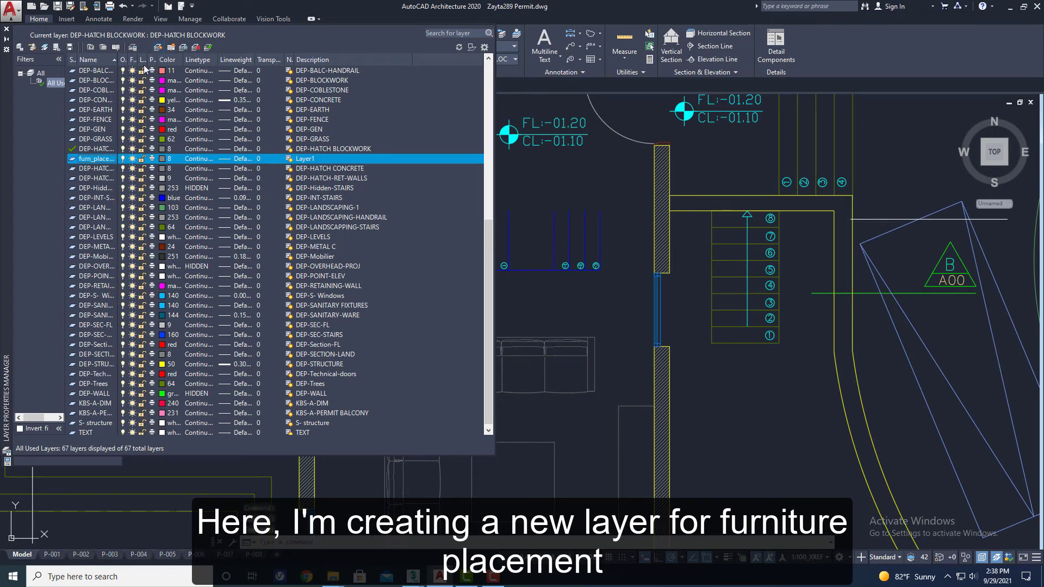
{"action": "double_click", "coordinate": [103, 161]}
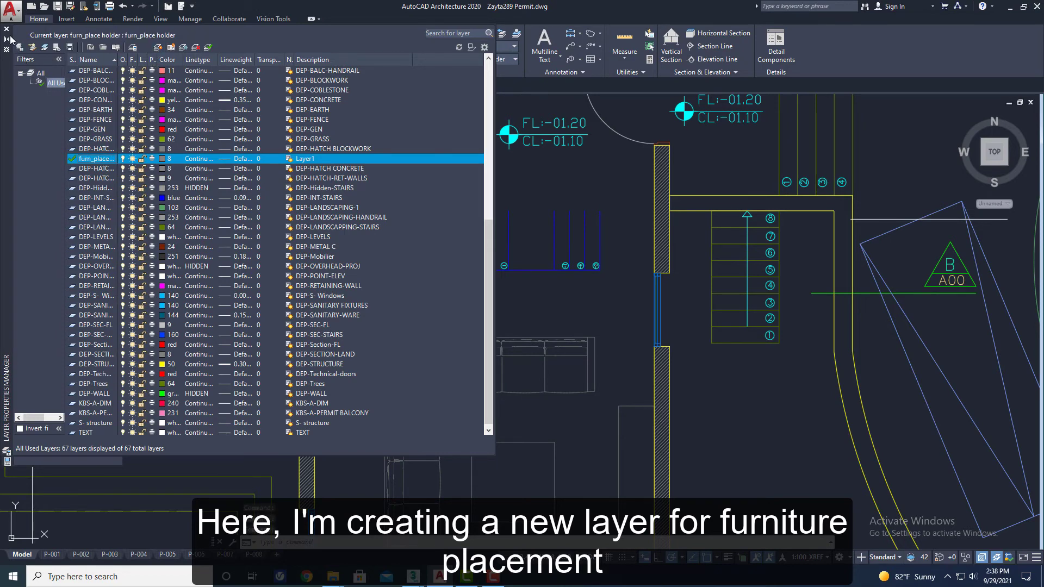
{"action": "left_click", "coordinate": [6, 29]}
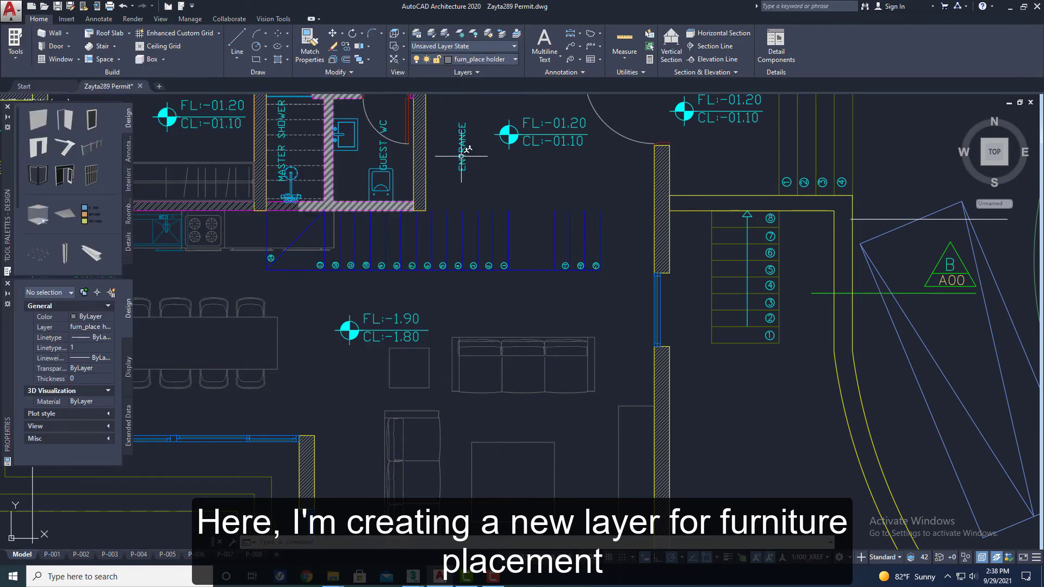
- Draw placeholder rectangles around the two sofas in the living room
{"action": "type", "text": "rec"}
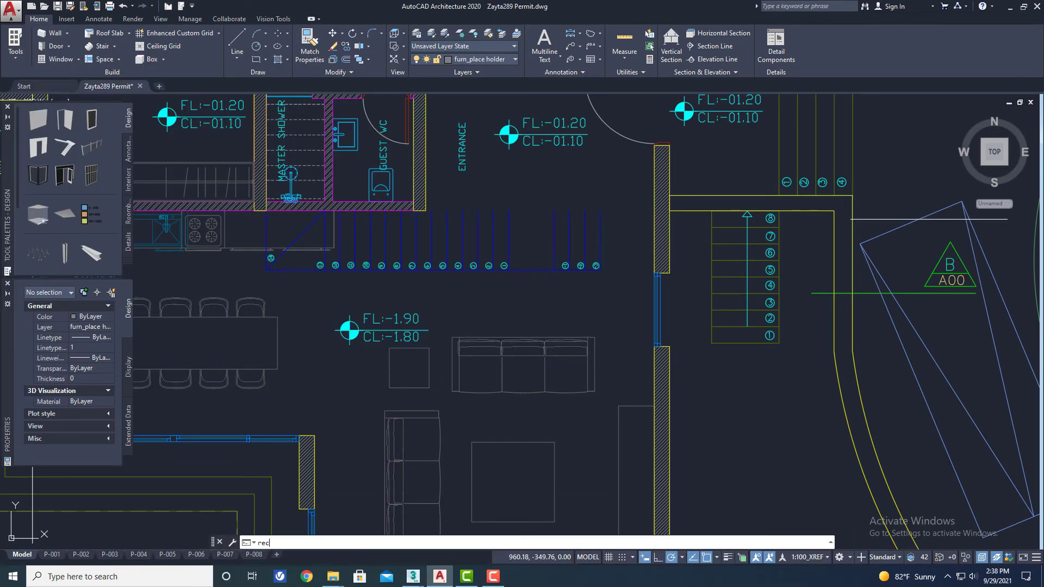
{"action": "key", "text": "Return"}
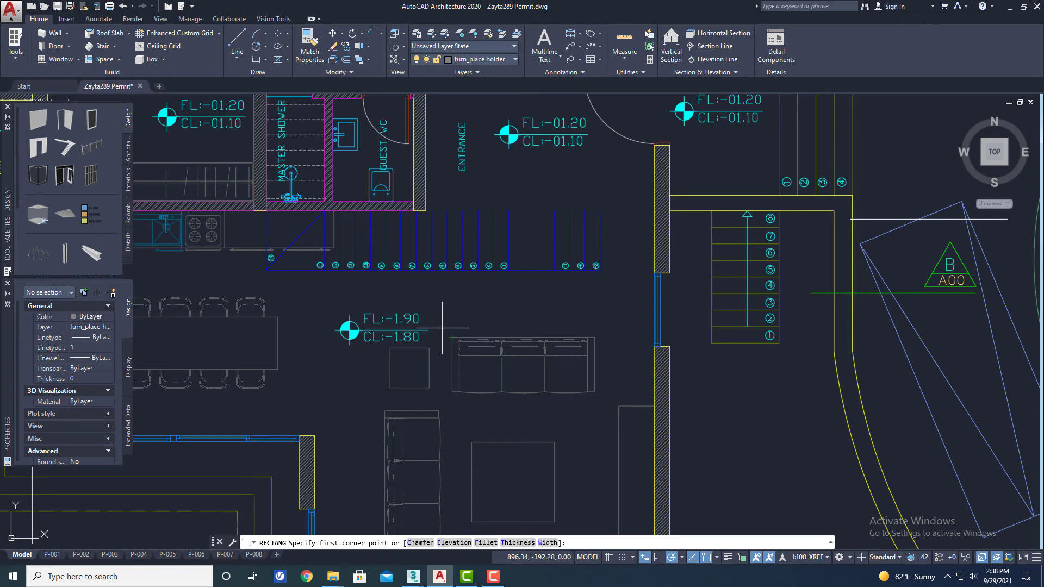
{"action": "left_click", "coordinate": [444, 327]}
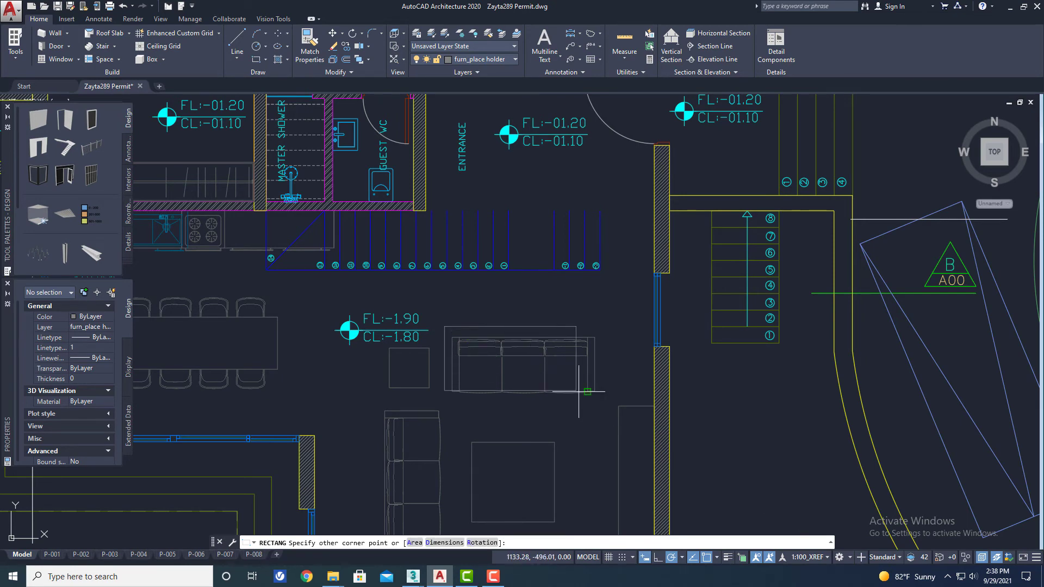
{"action": "key", "text": "Escape"}
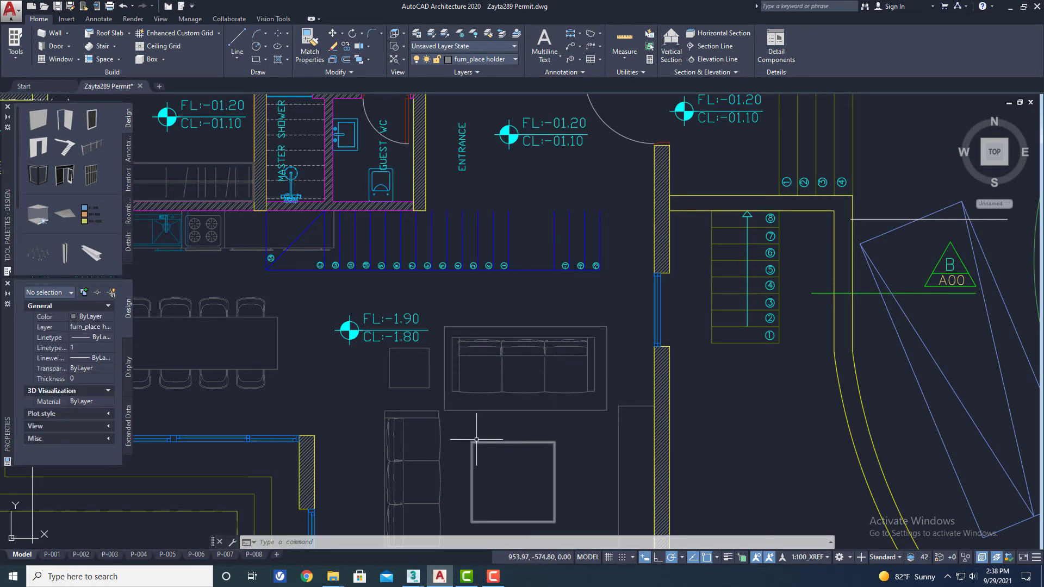
{"action": "scroll", "coordinate": [424, 454], "scroll_direction": "down", "scroll_amount": 2}
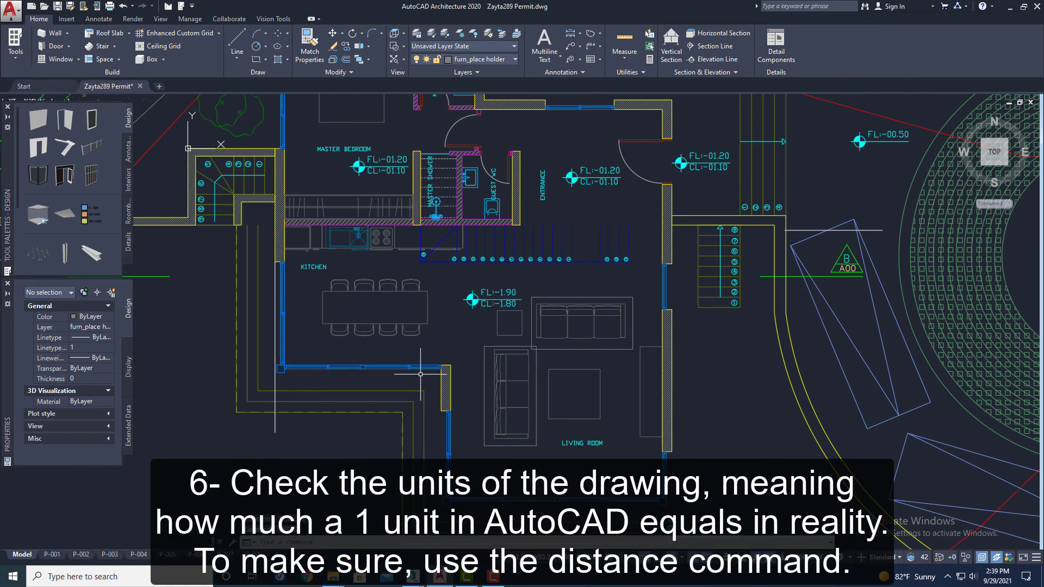
- Measure the thickness of the hatched wall between the kitchen and living room windows with the DIST command to check the drawing units
{"action": "scroll", "coordinate": [430, 394], "scroll_direction": "up", "scroll_amount": 6}
{"action": "scroll", "coordinate": [475, 471], "scroll_direction": "up", "scroll_amount": 5}
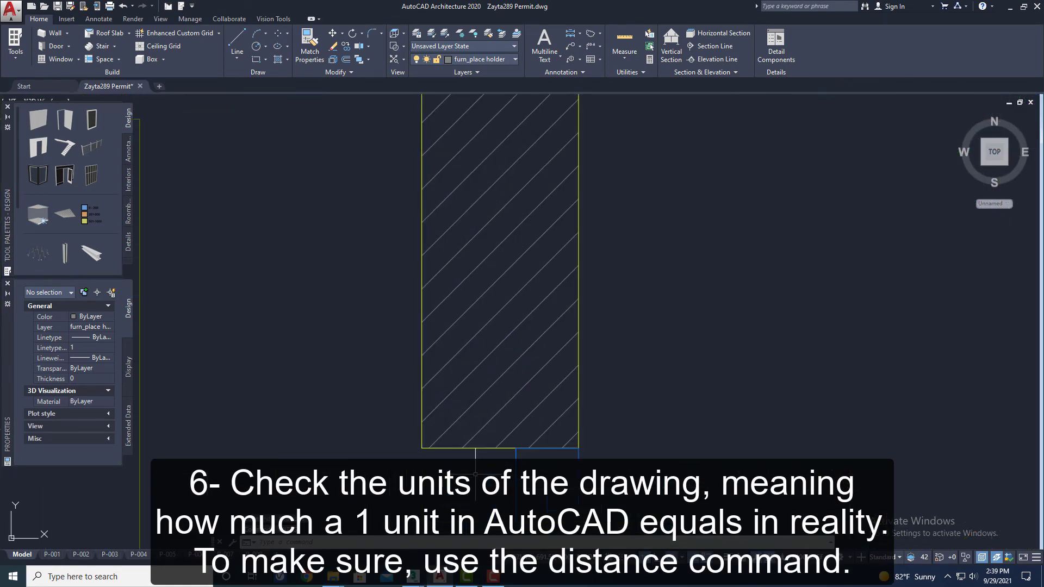
{"action": "type", "text": "di"}
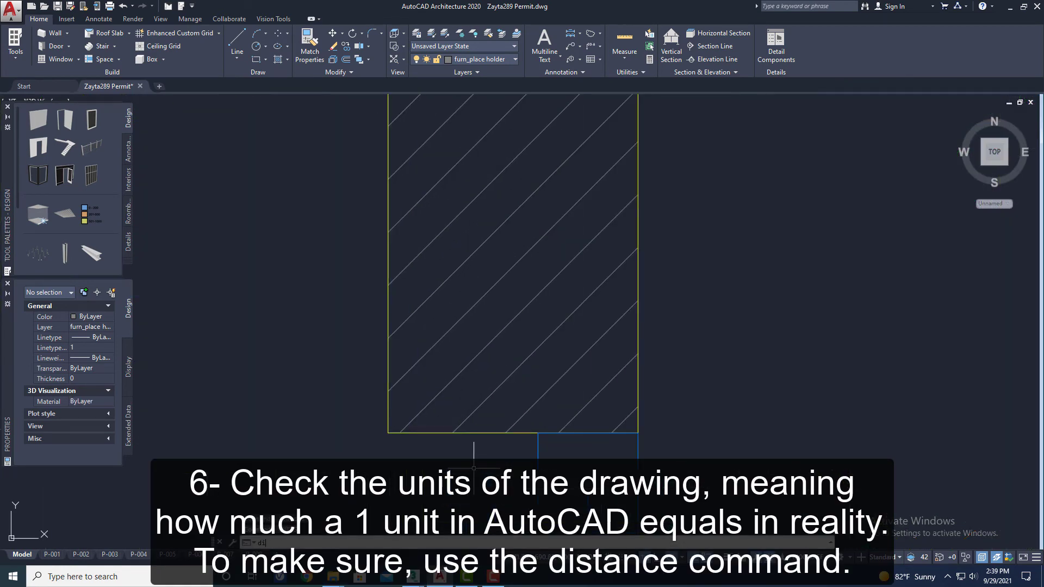
{"action": "type", "text": "sta"}
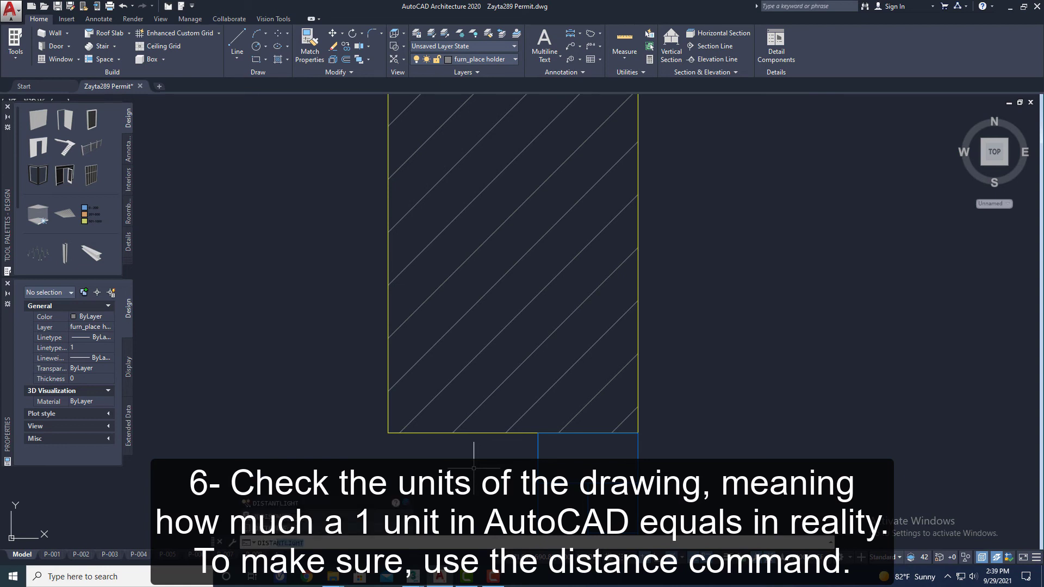
{"action": "key", "text": "BackSpace"}
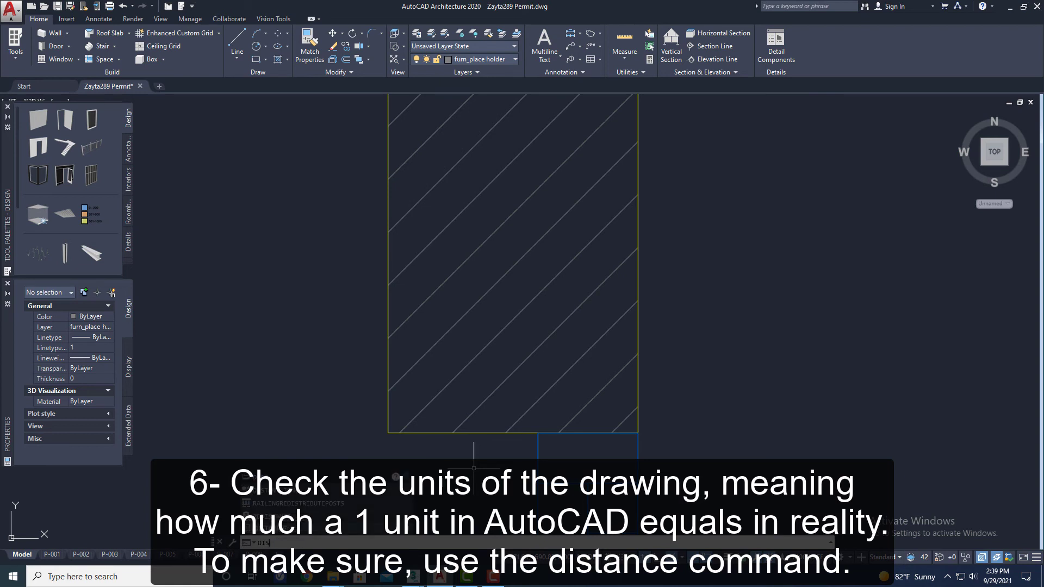
{"action": "type", "text": "t"}
{"action": "key", "text": "Return"}
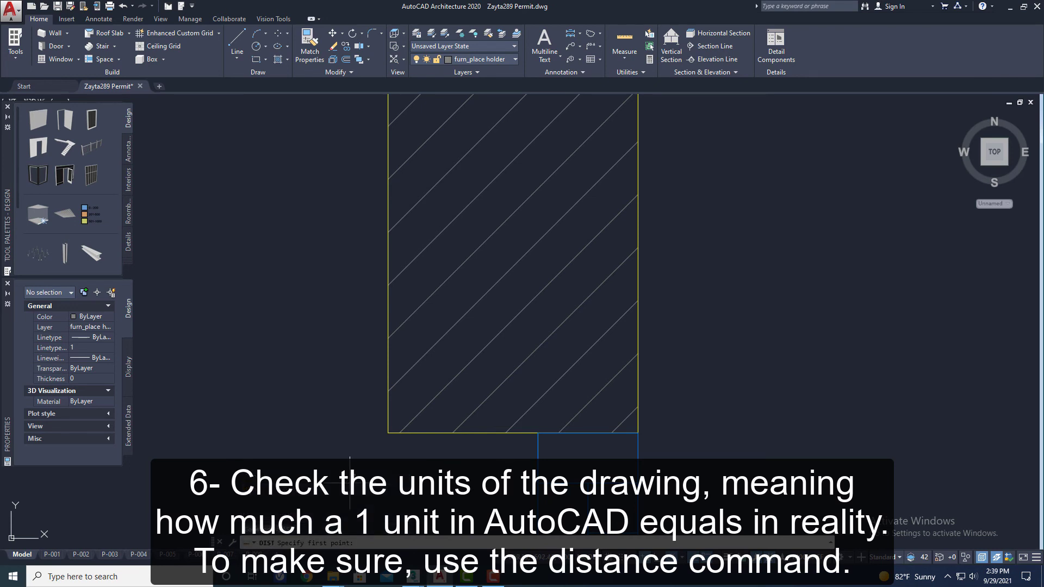
{"action": "left_click", "coordinate": [388, 432]}
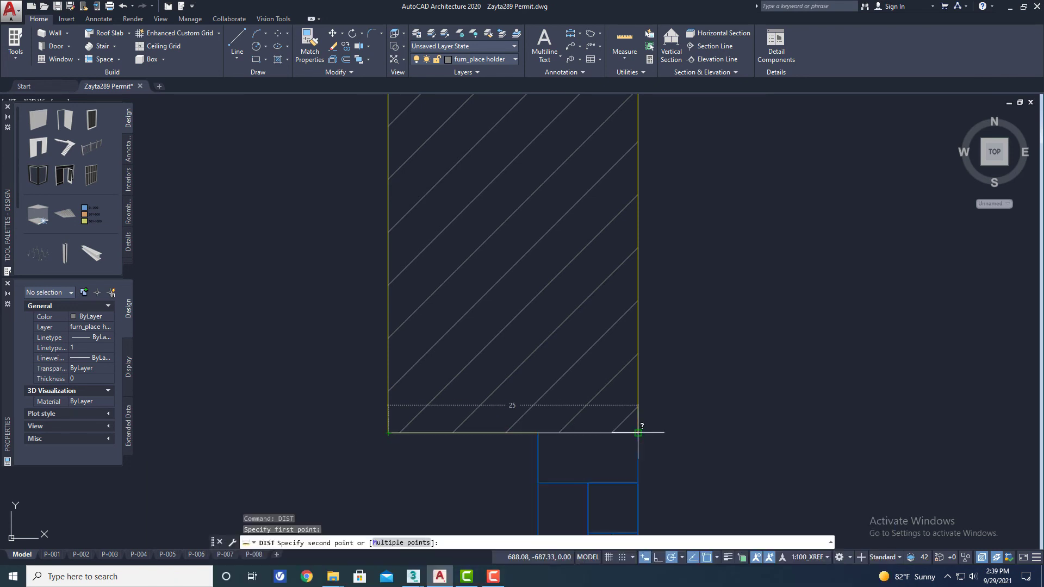
{"action": "left_click", "coordinate": [637, 433]}
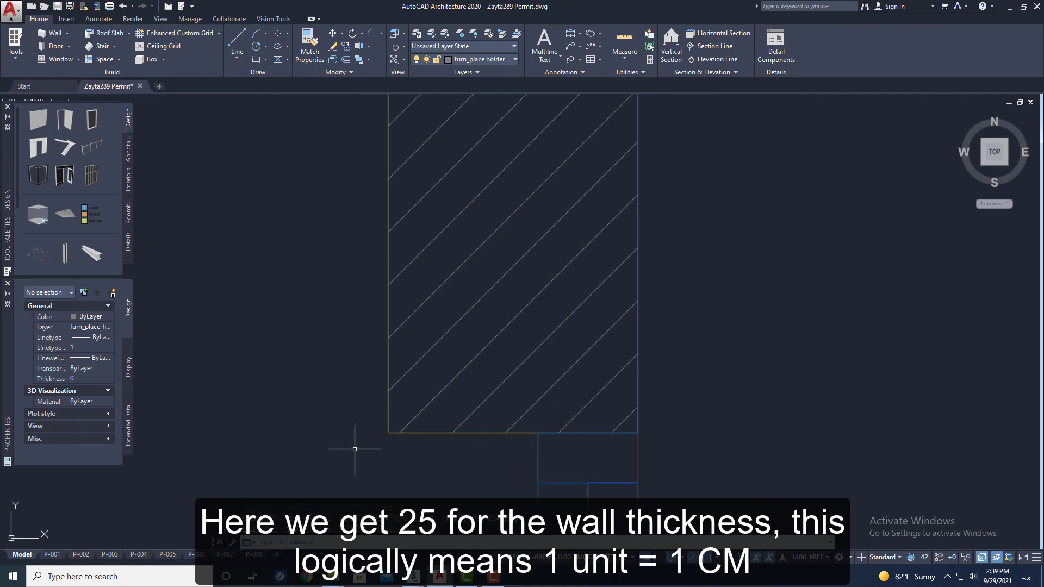
{"action": "scroll", "coordinate": [354, 449], "scroll_direction": "down", "scroll_amount": 6}
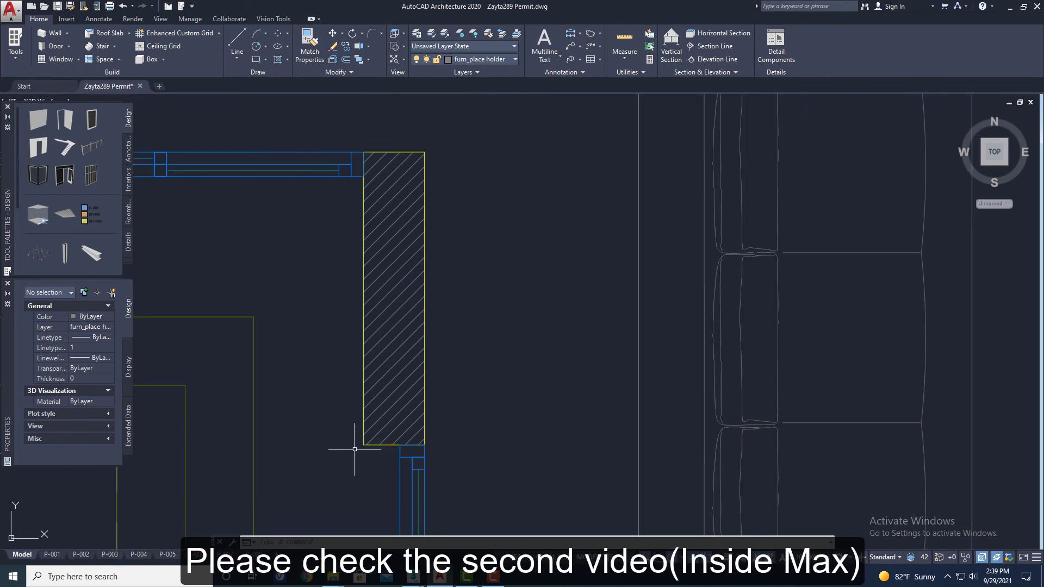